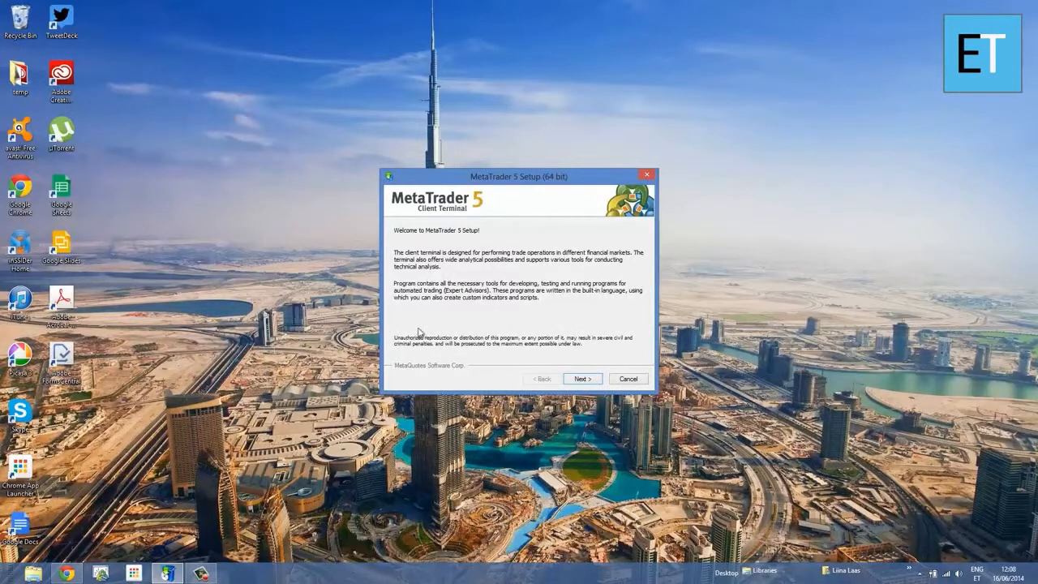
- Accept the license agreement and complete the MetaTrader 5 installation
{"action": "left_click", "coordinate": [582, 379]}
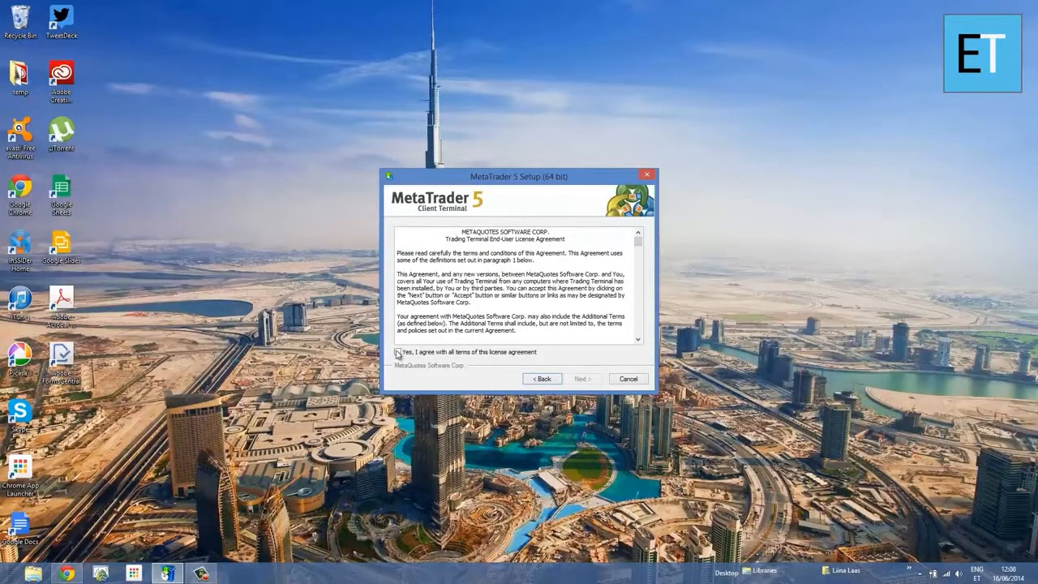
{"action": "left_click", "coordinate": [398, 352]}
{"action": "left_click", "coordinate": [580, 379]}
{"action": "left_click", "coordinate": [580, 379]}
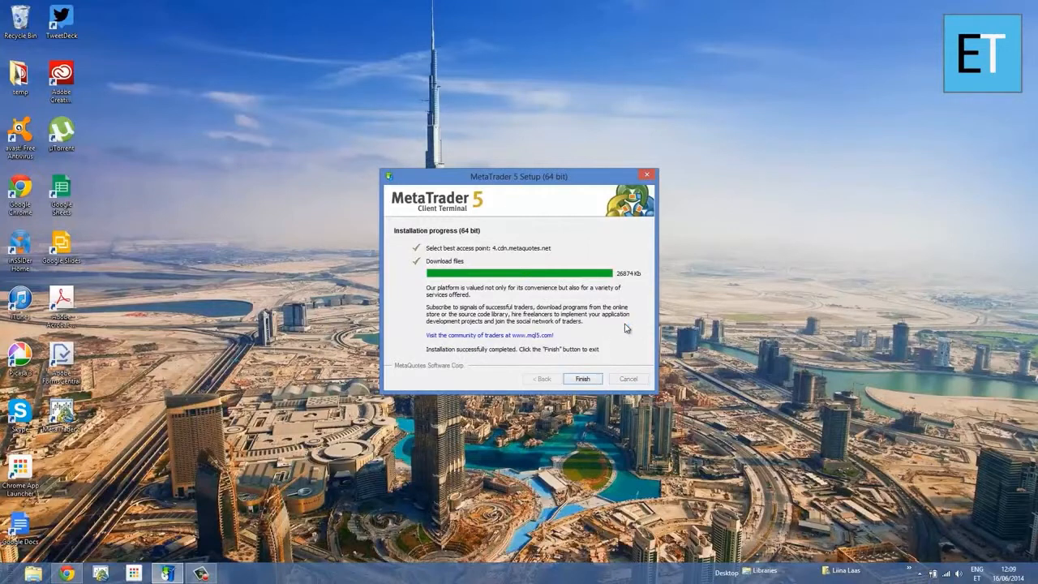
{"action": "left_click", "coordinate": [582, 379]}
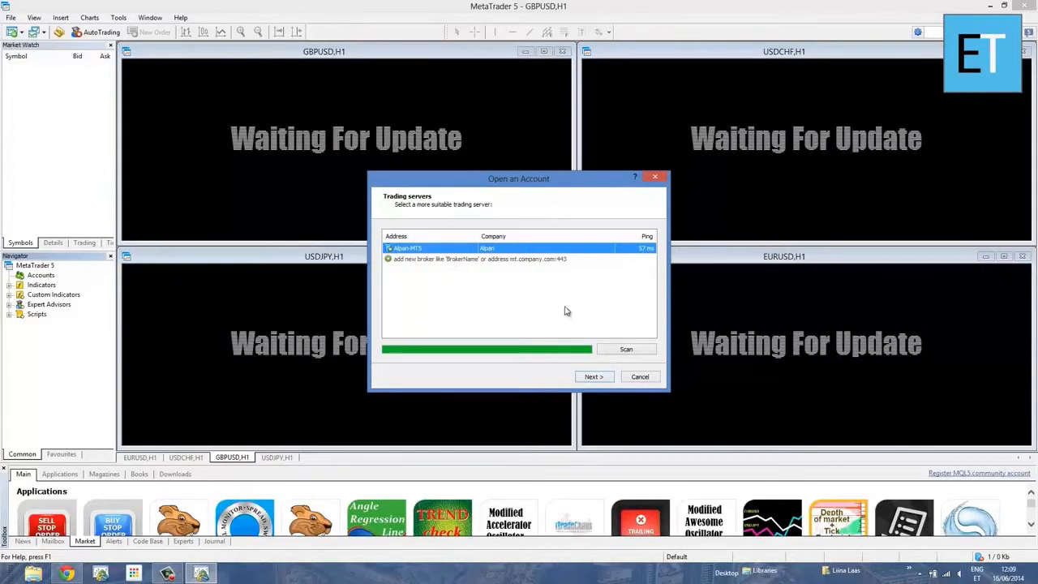
- Open a new demo account on the Alpari-MT5 server with forex (1:100) and a 10000 deposit, and finish its registration
{"action": "left_click", "coordinate": [595, 378]}
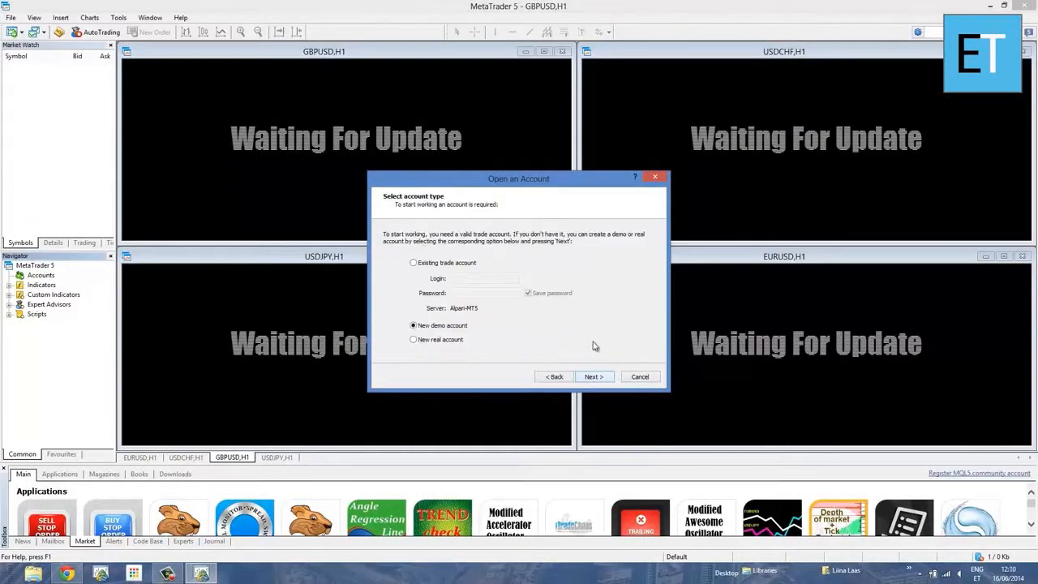
{"action": "left_click", "coordinate": [606, 379]}
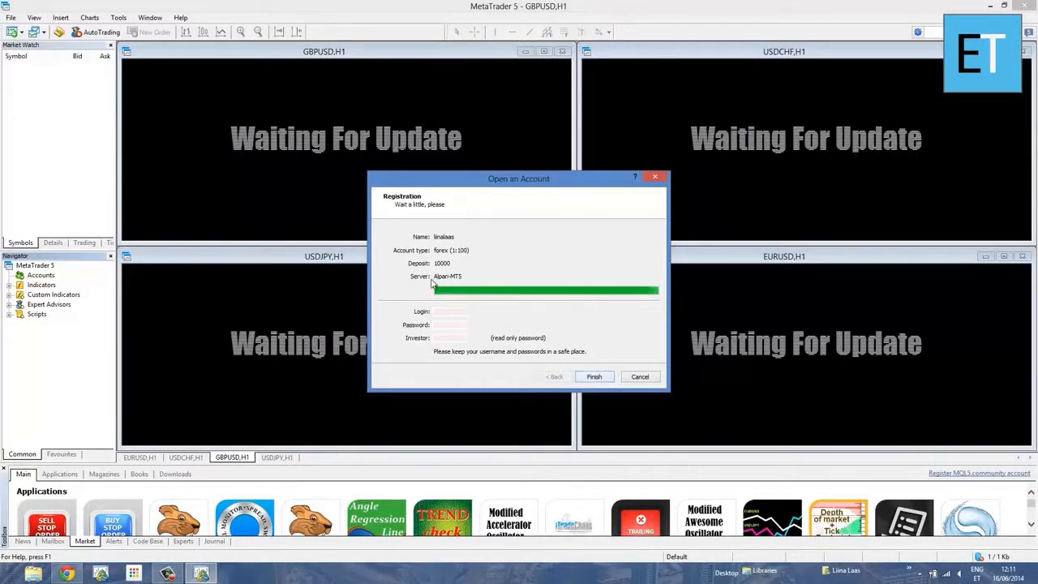
{"action": "left_click", "coordinate": [593, 377]}
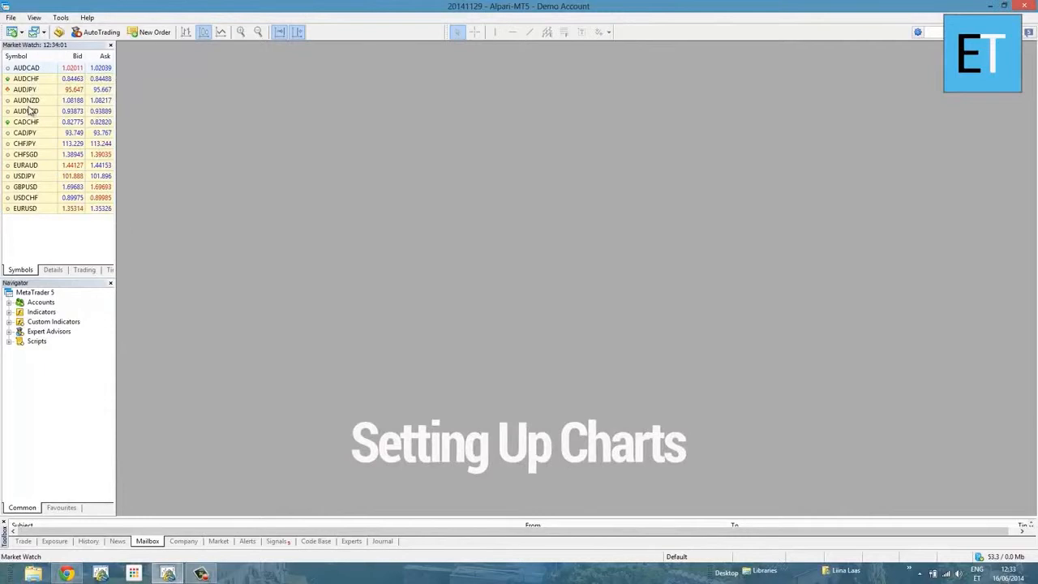
- Open new chart windows for the GBPUSD and EURAUD currency pairs
{"action": "right_click", "coordinate": [29, 188]}
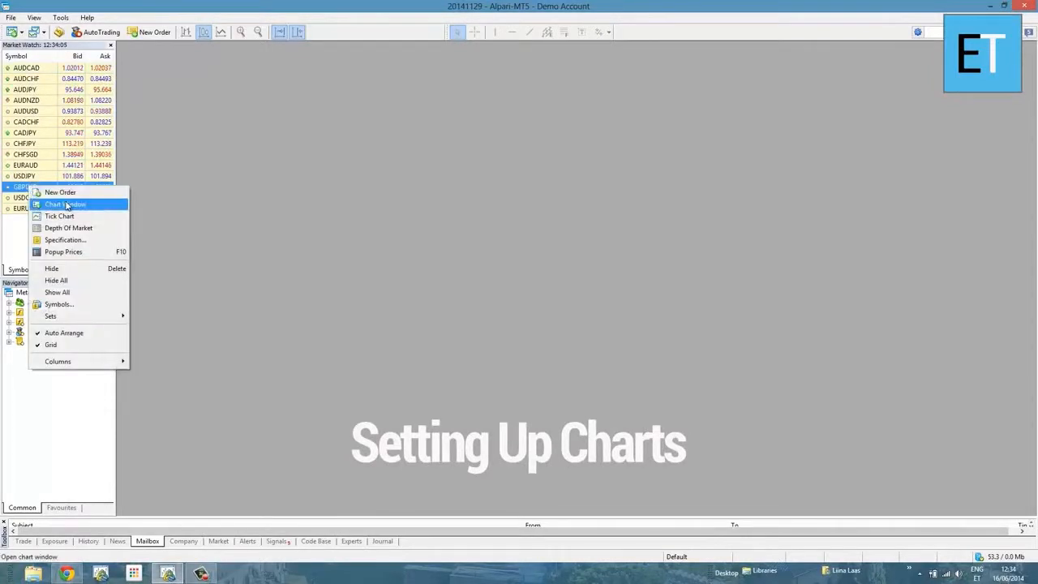
{"action": "left_click", "coordinate": [66, 205]}
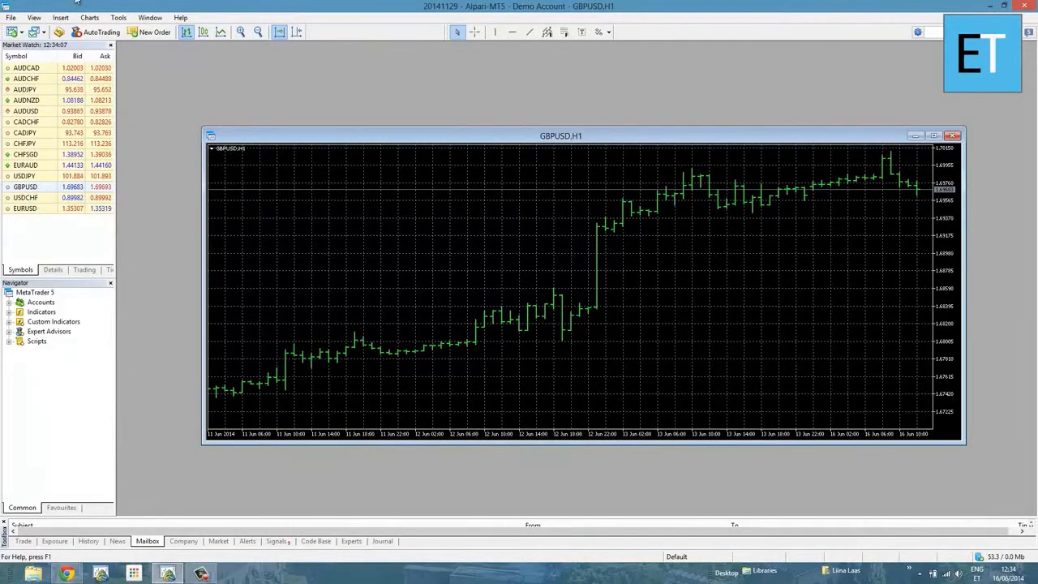
{"action": "left_click", "coordinate": [11, 18]}
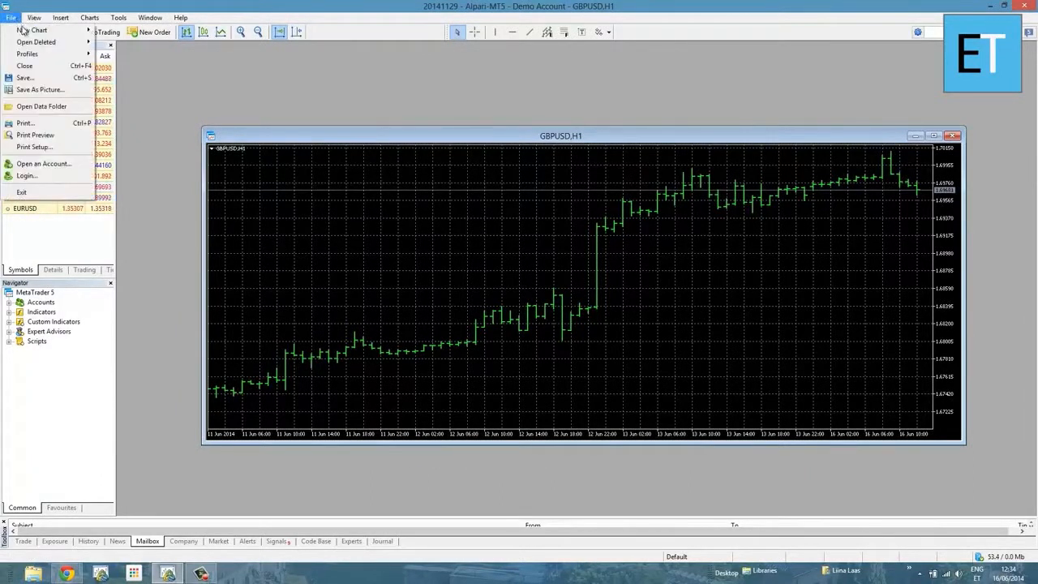
{"action": "mouse_move", "coordinate": [24, 31]}
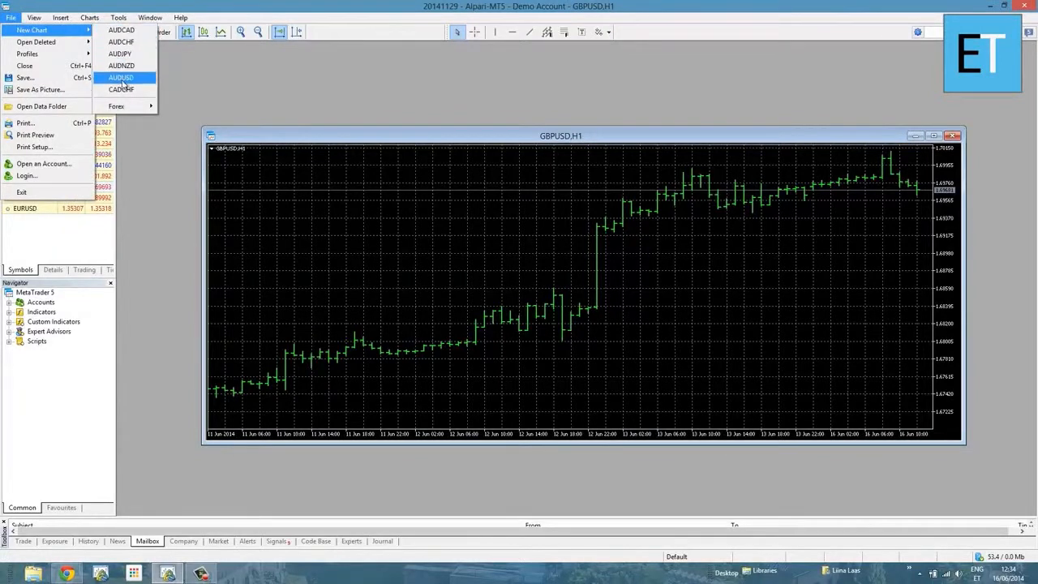
{"action": "mouse_move", "coordinate": [133, 108]}
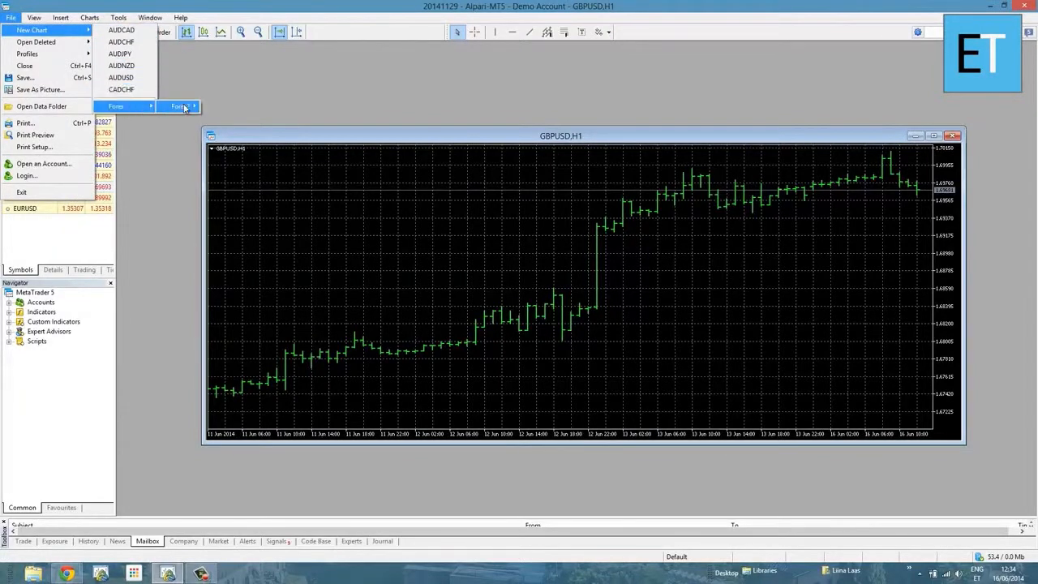
{"action": "mouse_move", "coordinate": [184, 108]}
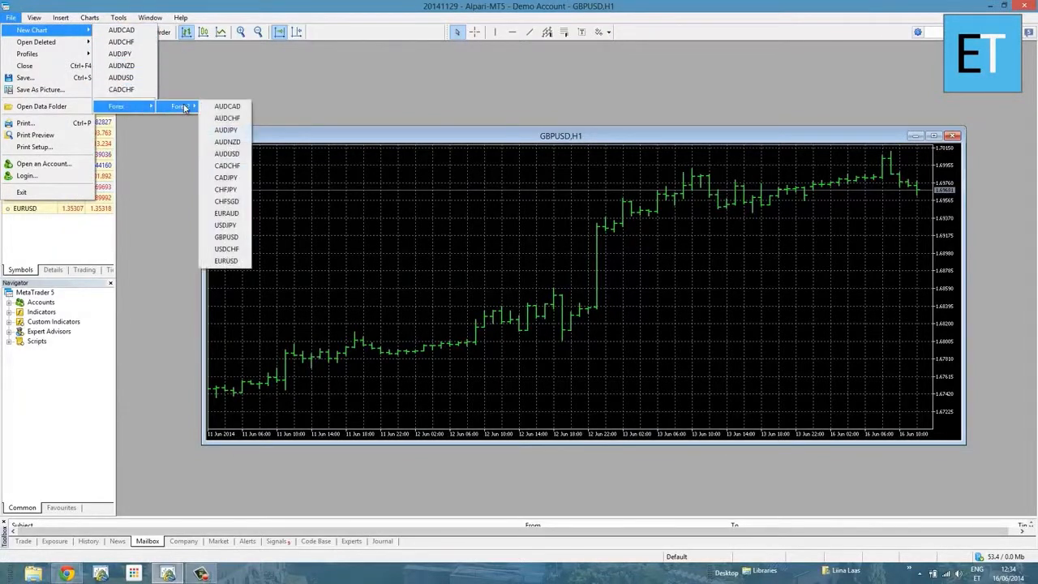
{"action": "left_click", "coordinate": [231, 214]}
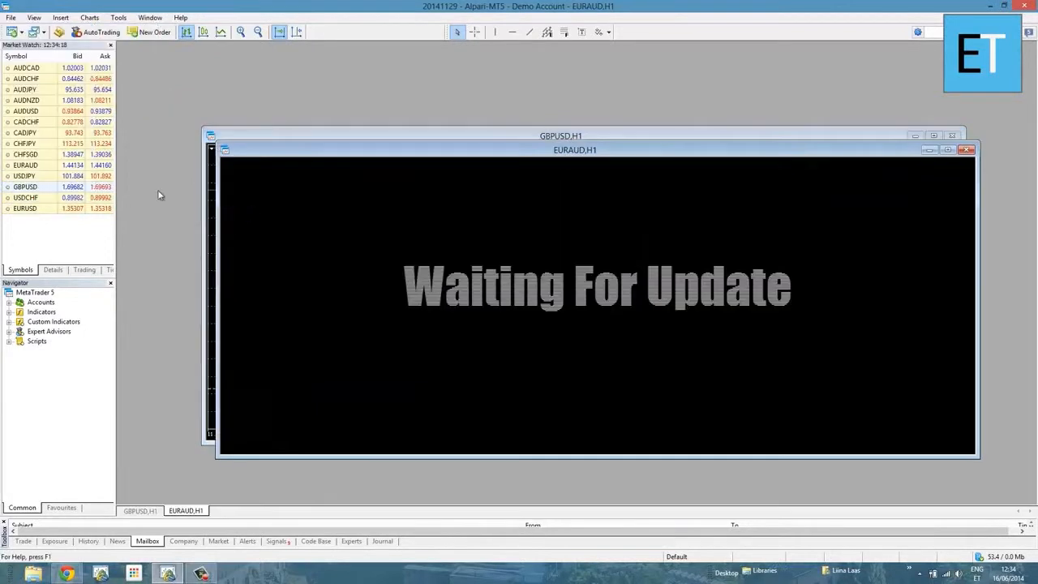
{"action": "right_click", "coordinate": [23, 68]}
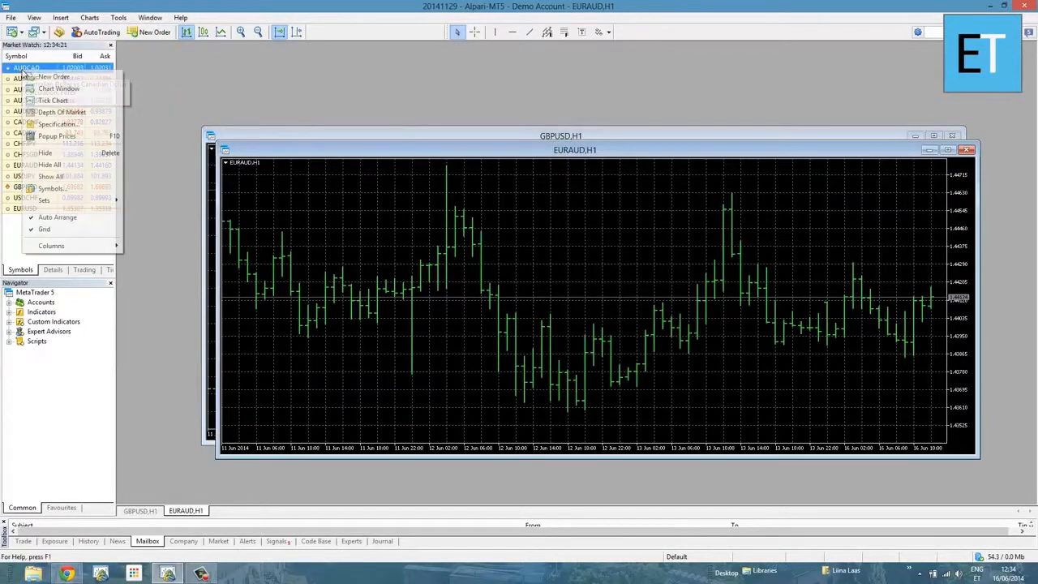
{"action": "left_click", "coordinate": [48, 76]}
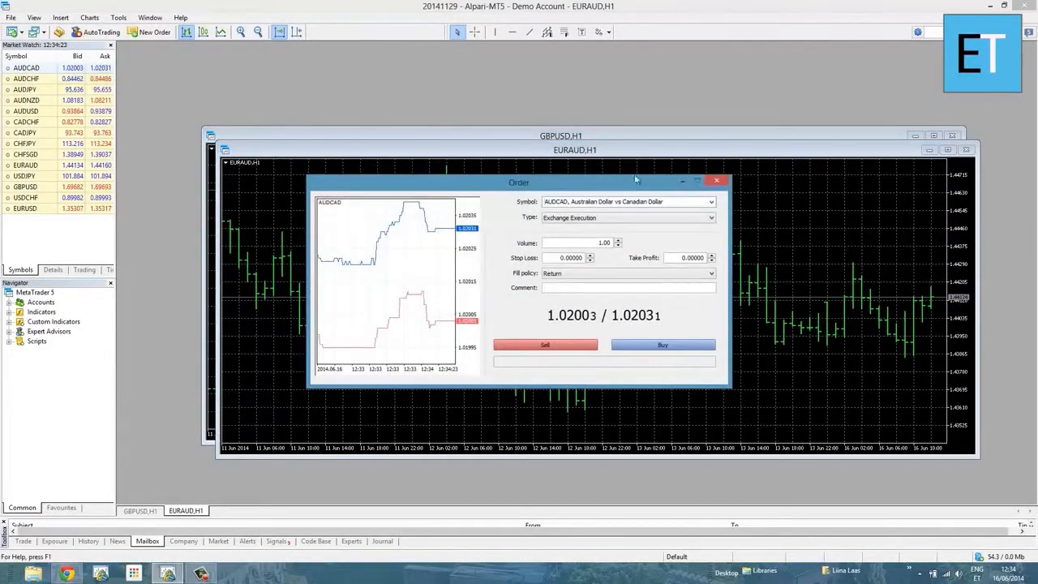
{"action": "left_click", "coordinate": [718, 183]}
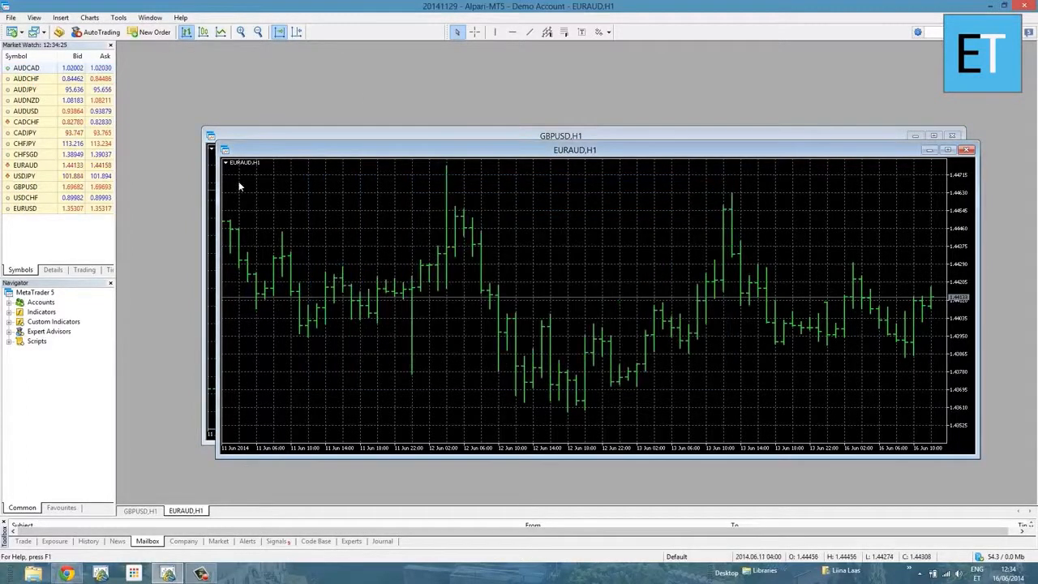
- Open chart windows for AUDJPY and USDCHF, and maximize the USDCHF chart
{"action": "right_click", "coordinate": [31, 91]}
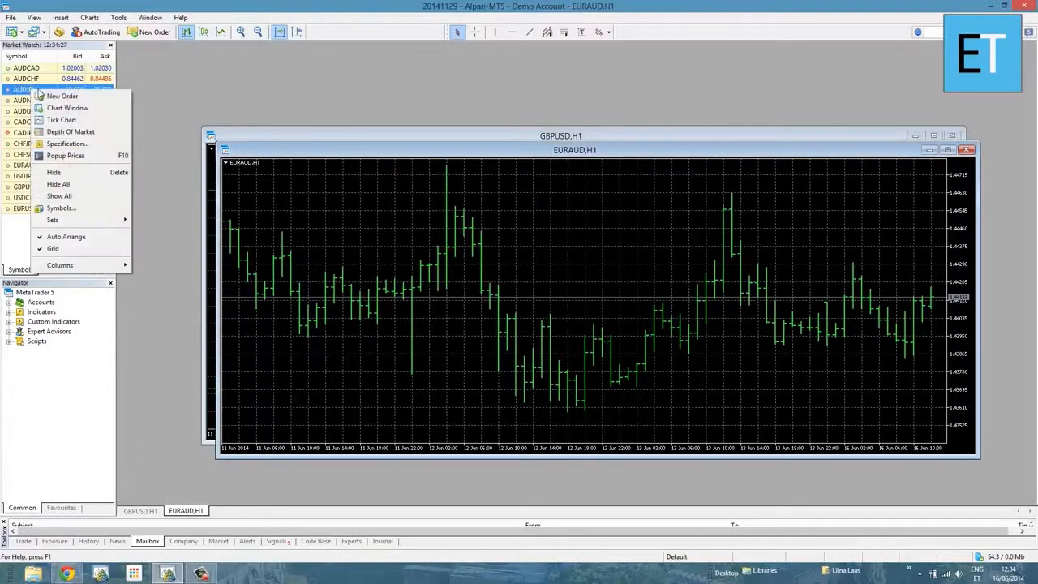
{"action": "left_click", "coordinate": [57, 110]}
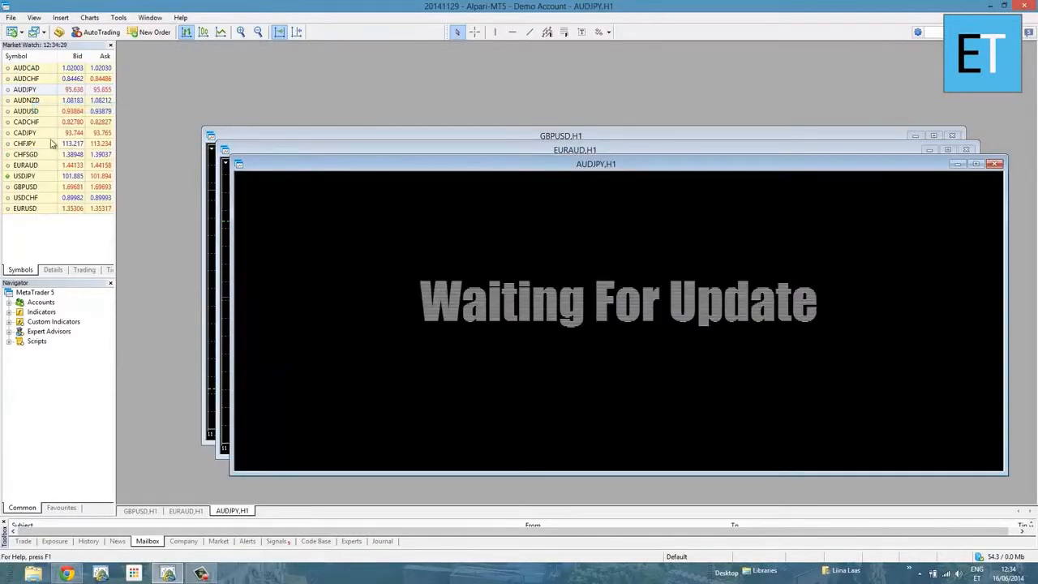
{"action": "right_click", "coordinate": [32, 200]}
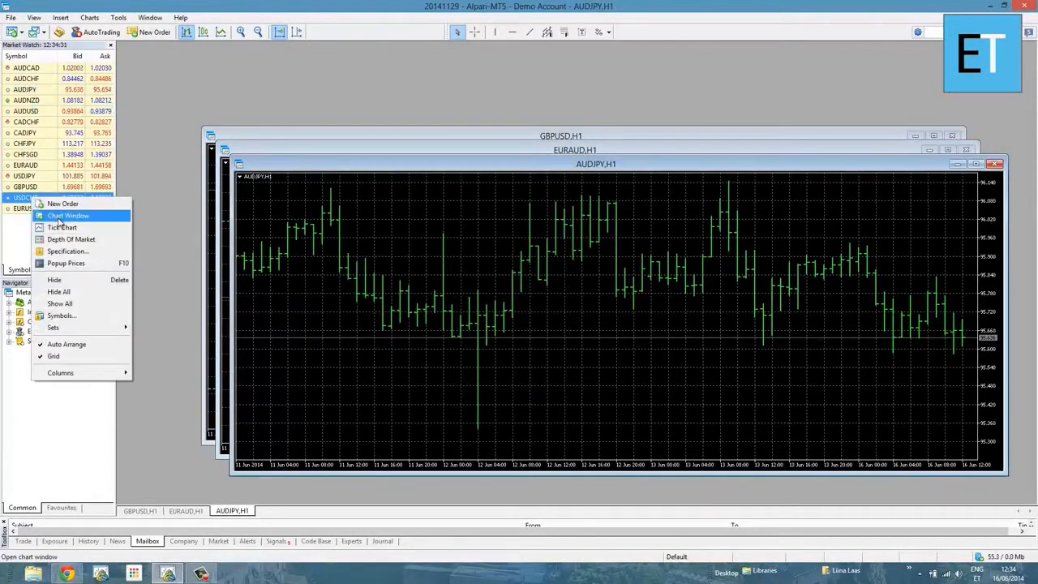
{"action": "left_click", "coordinate": [58, 216]}
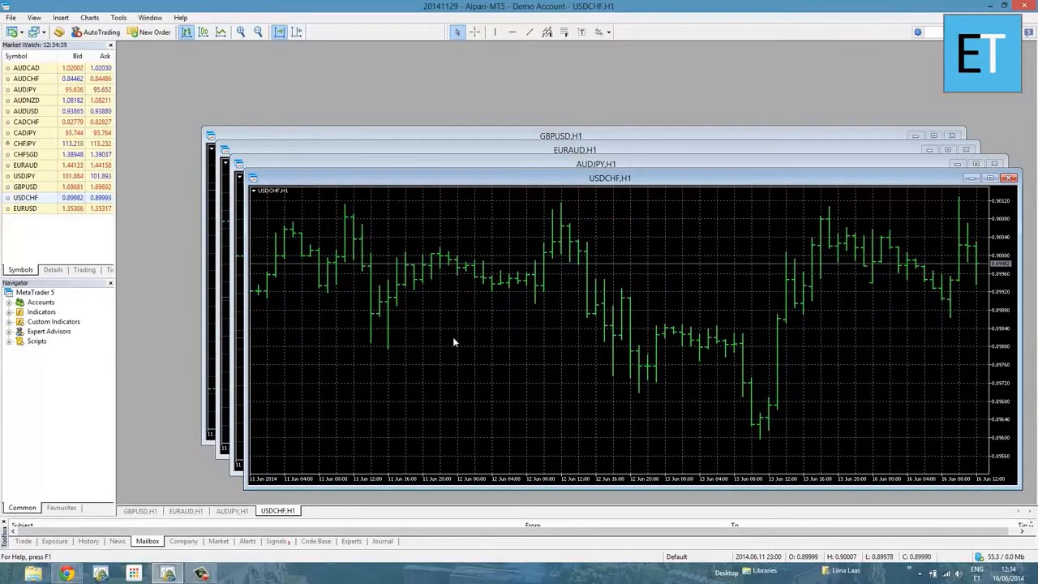
{"action": "left_click", "coordinate": [990, 178]}
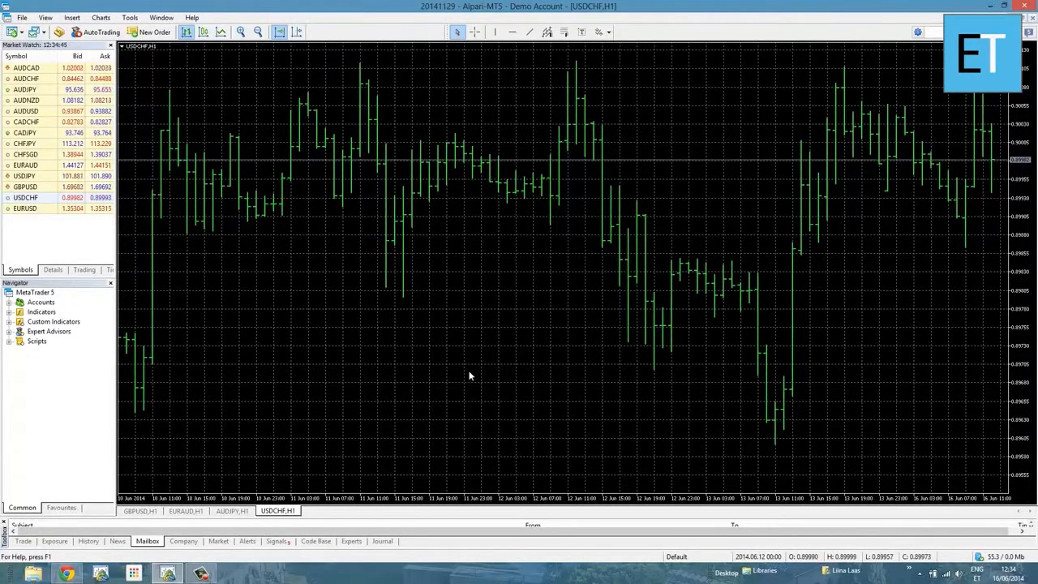
- Hide the grid on the USDCHF chart and display its prices as candlesticks
{"action": "right_click", "coordinate": [422, 331]}
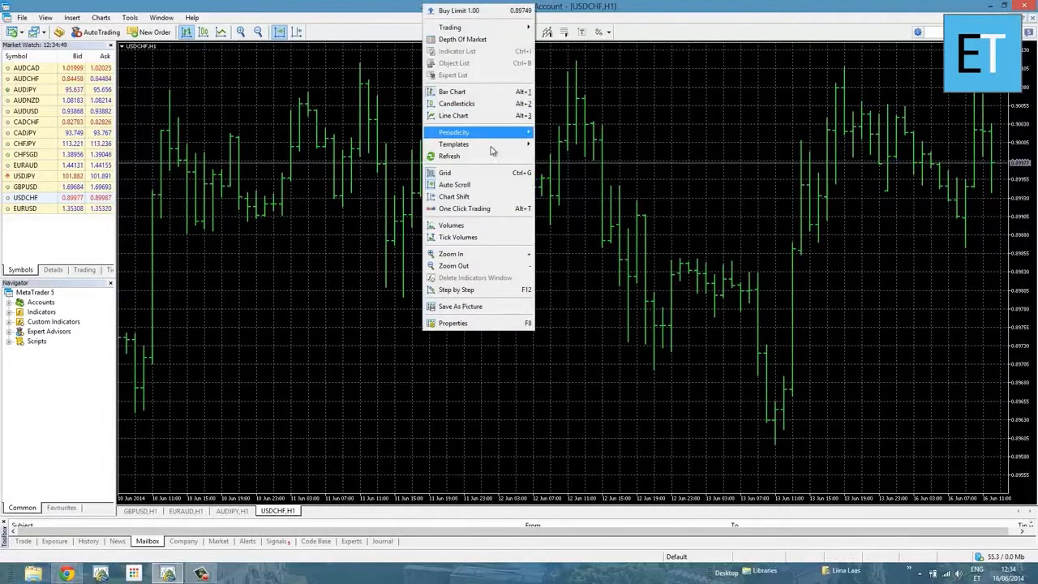
{"action": "left_click", "coordinate": [478, 176]}
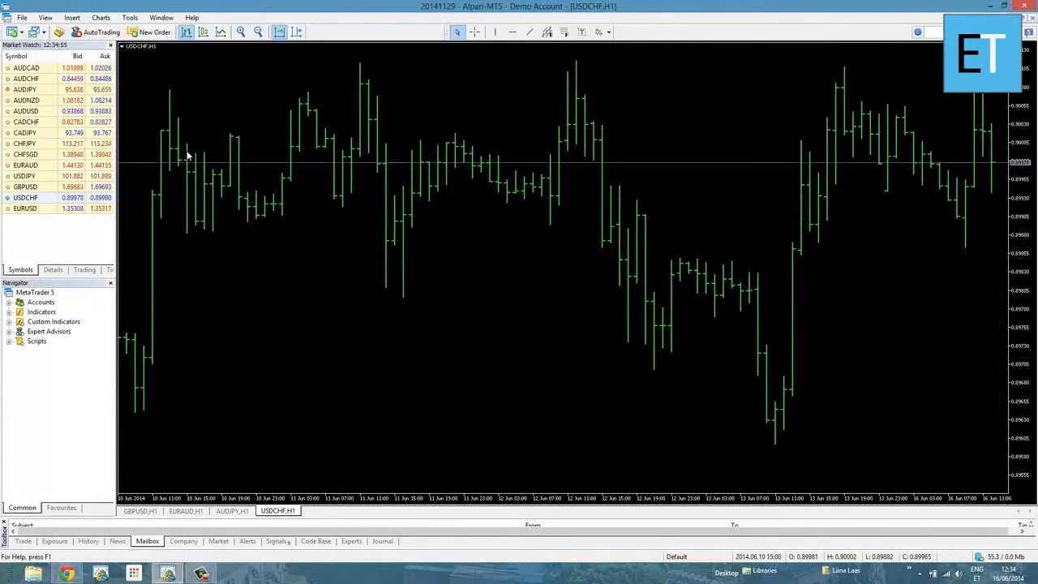
{"action": "key", "text": "XF86AudioLowerVolume"}
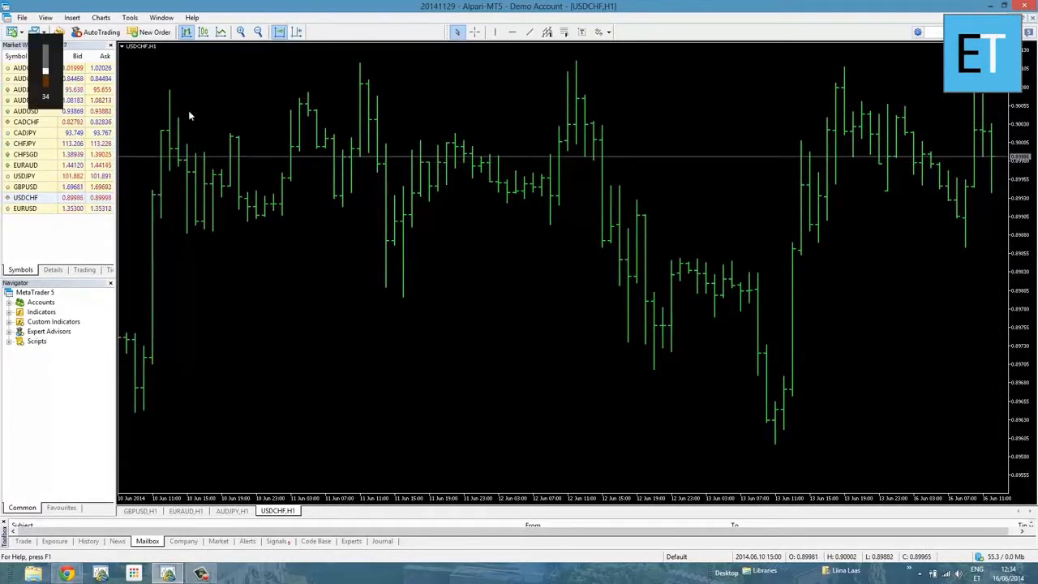
{"action": "left_click", "coordinate": [204, 32]}
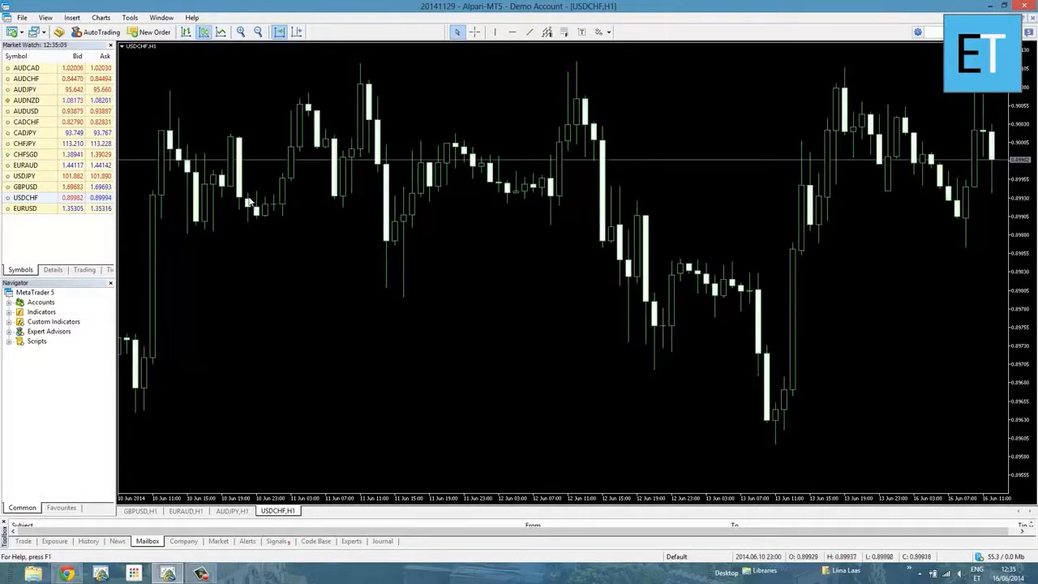
- Set the USDCHF chart colors to Red for bar down, Lime for bull candle and Red for bear candle
{"action": "right_click", "coordinate": [259, 224]}
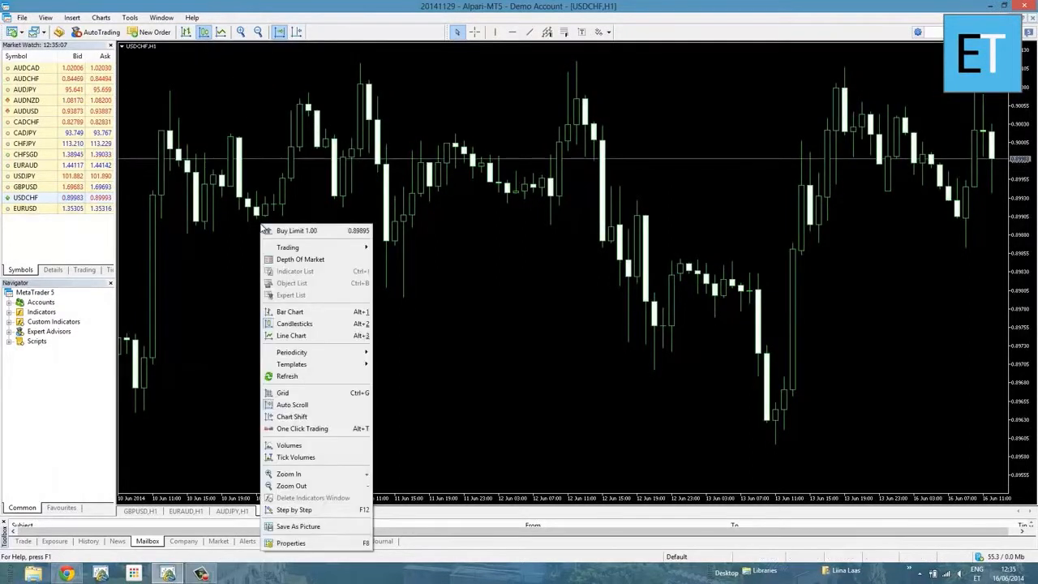
{"action": "left_click", "coordinate": [280, 543]}
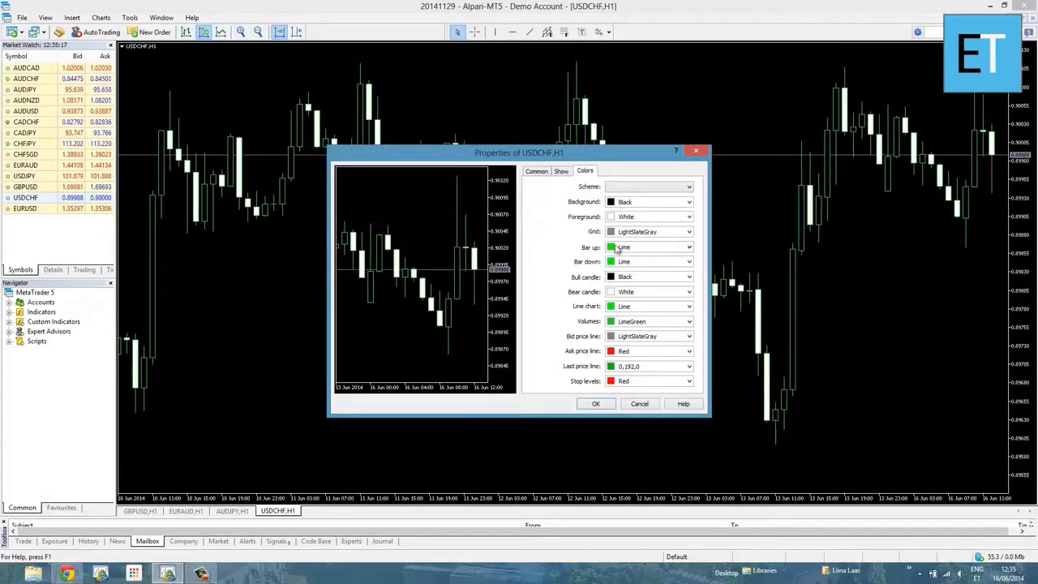
{"action": "left_click", "coordinate": [687, 262]}
{"action": "left_click", "coordinate": [680, 323]}
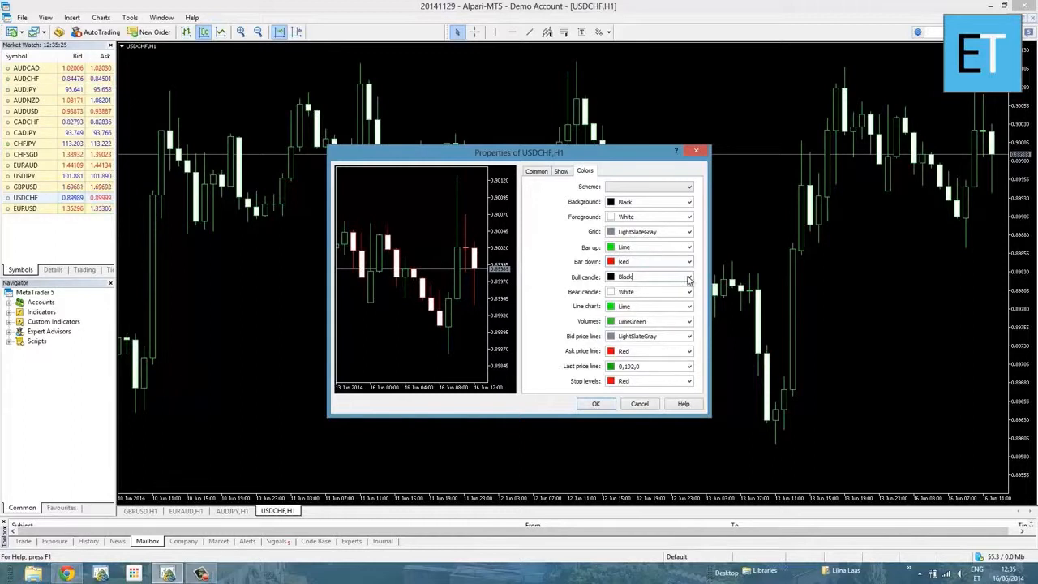
{"action": "left_click", "coordinate": [688, 278]}
{"action": "left_click", "coordinate": [620, 346]}
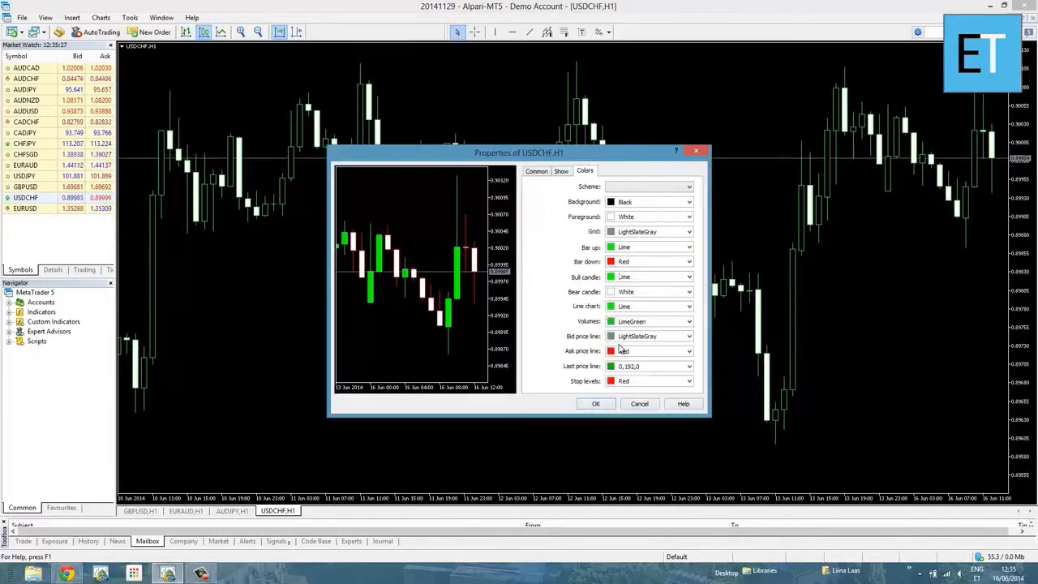
{"action": "left_click", "coordinate": [685, 292]}
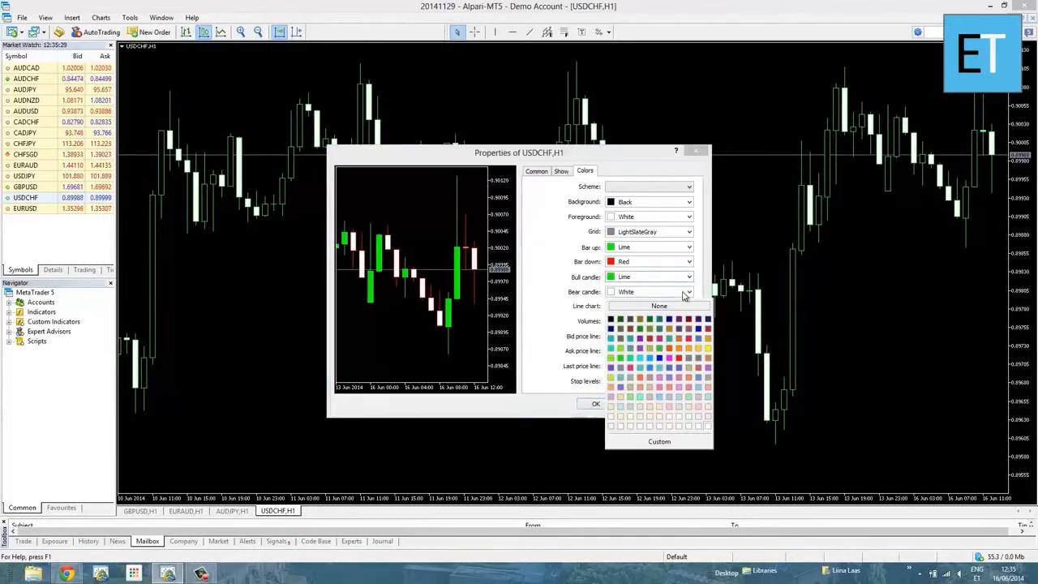
{"action": "left_click", "coordinate": [679, 357]}
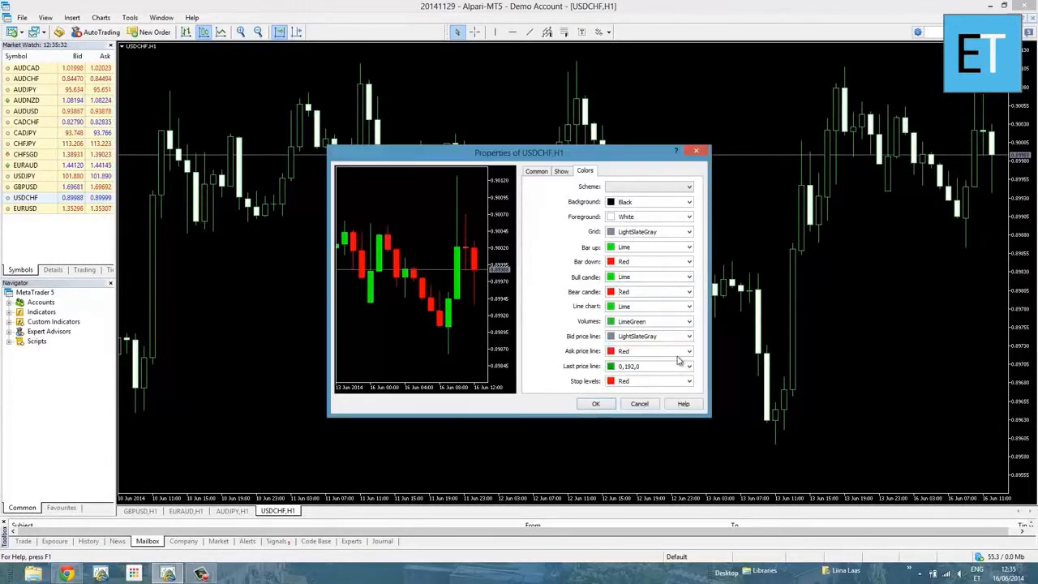
{"action": "left_click", "coordinate": [588, 403]}
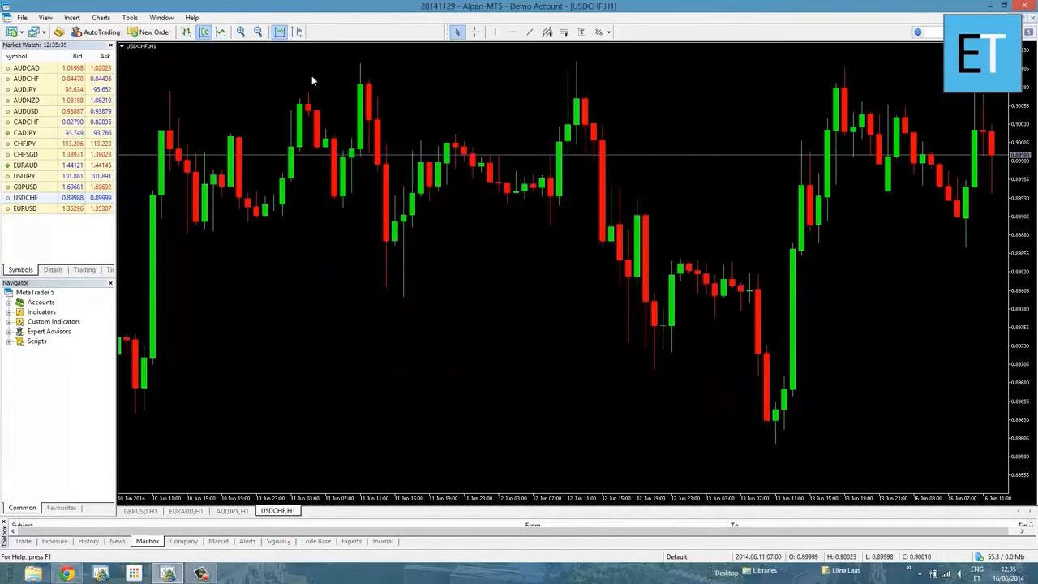
- Zoom the USDCHF chart out two levels and turn on chart shift to leave space after the latest candle
{"action": "left_click", "coordinate": [258, 32]}
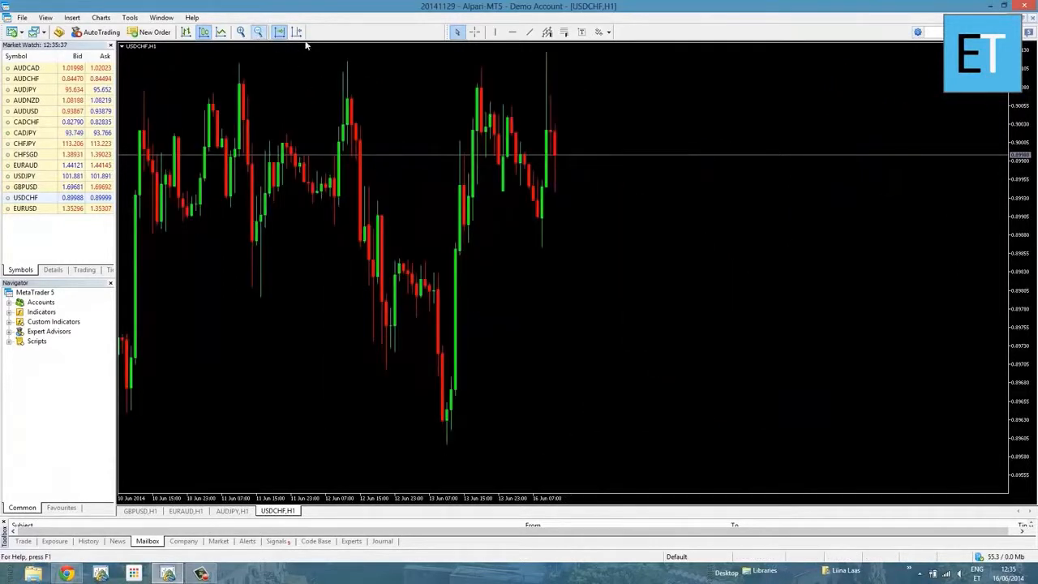
{"action": "left_click", "coordinate": [258, 33]}
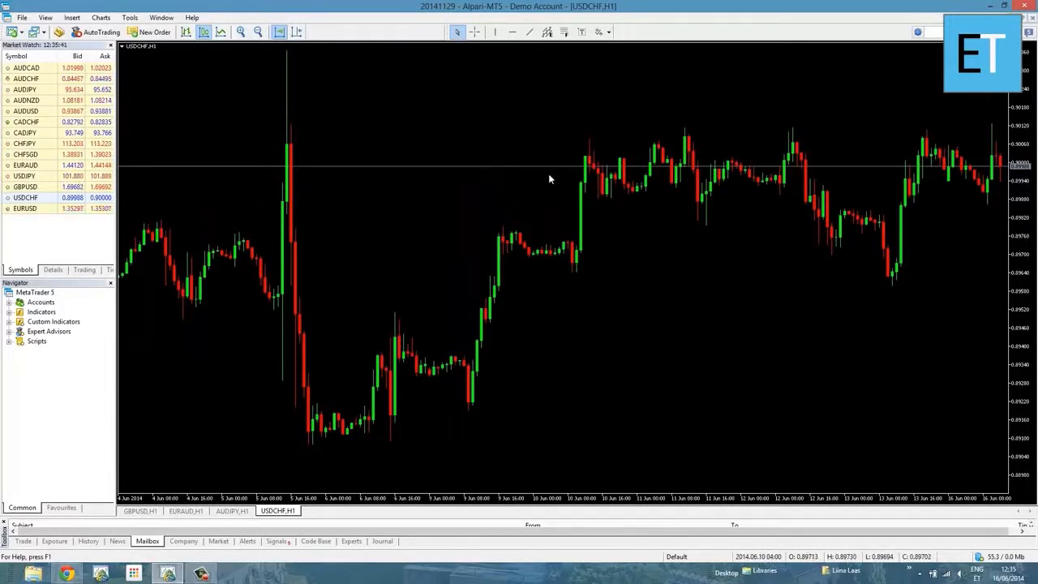
{"action": "left_click", "coordinate": [296, 34]}
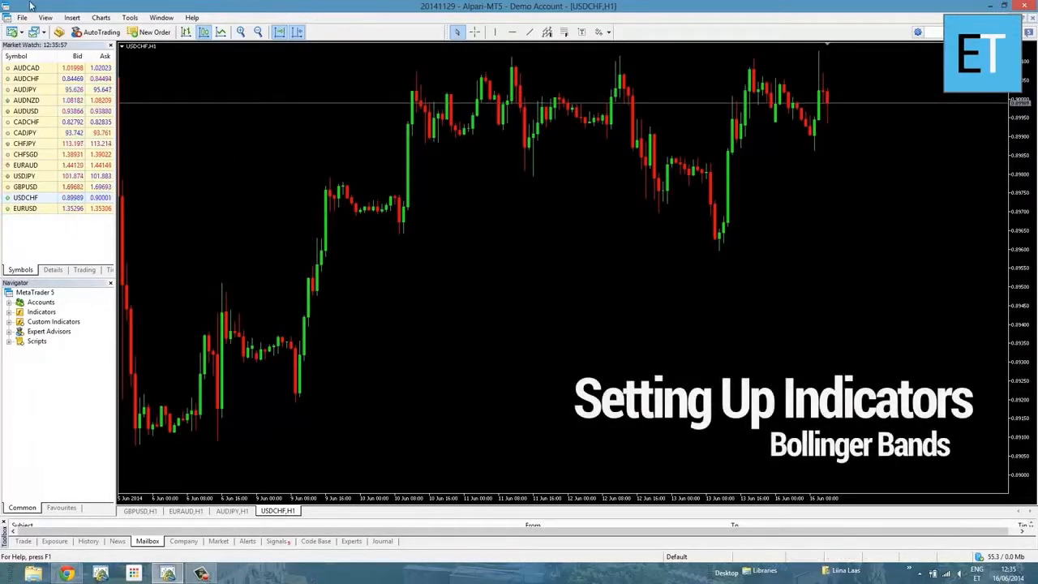
- Add the Bollinger Bands trend indicator to the USDCHF chart with default settings, including deviations of 2.000 applied to Close
{"action": "left_click", "coordinate": [72, 19]}
{"action": "mouse_move", "coordinate": [93, 33]}
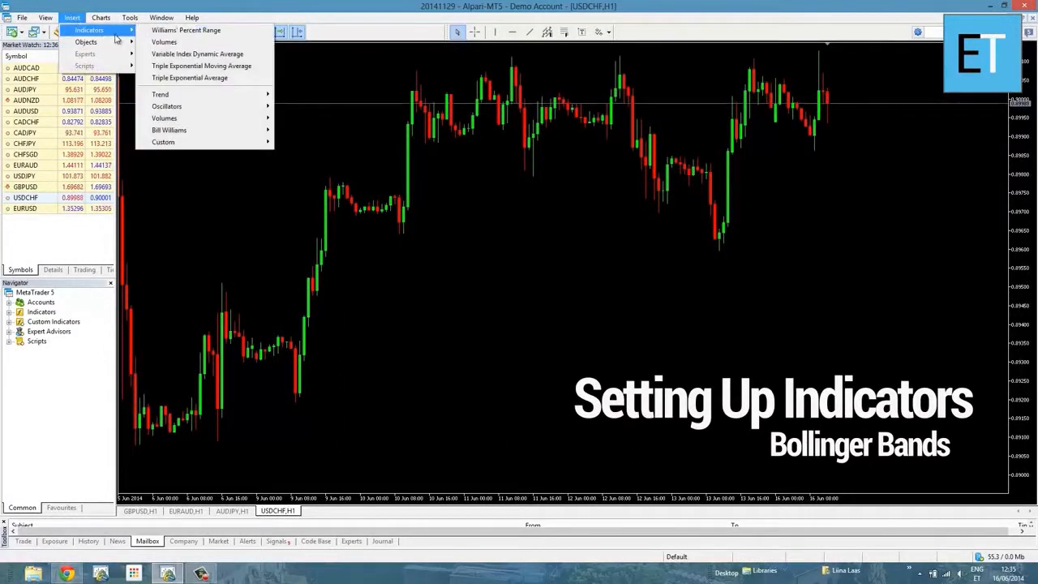
{"action": "mouse_move", "coordinate": [200, 96]}
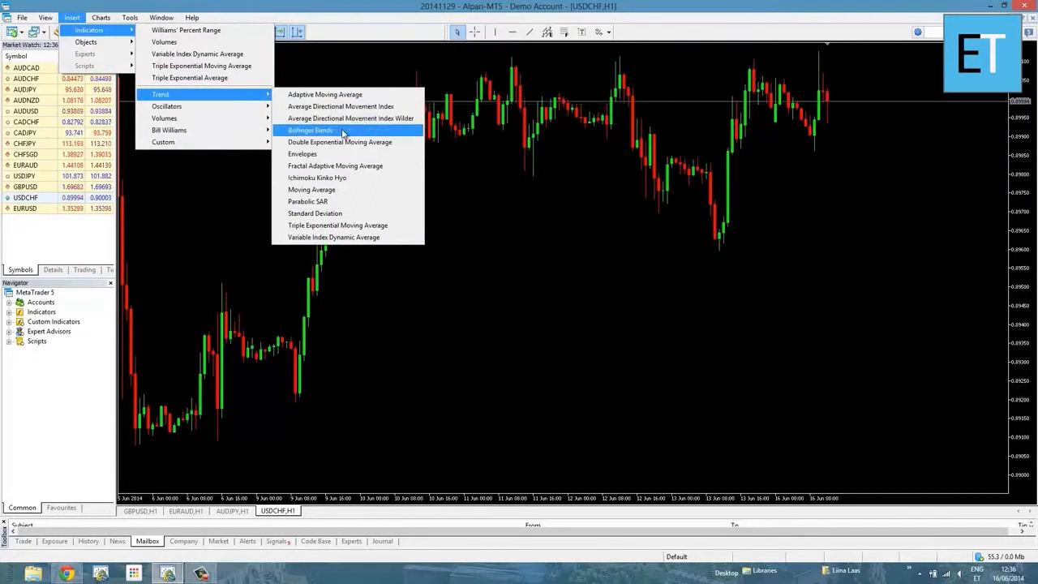
{"action": "left_click", "coordinate": [342, 130]}
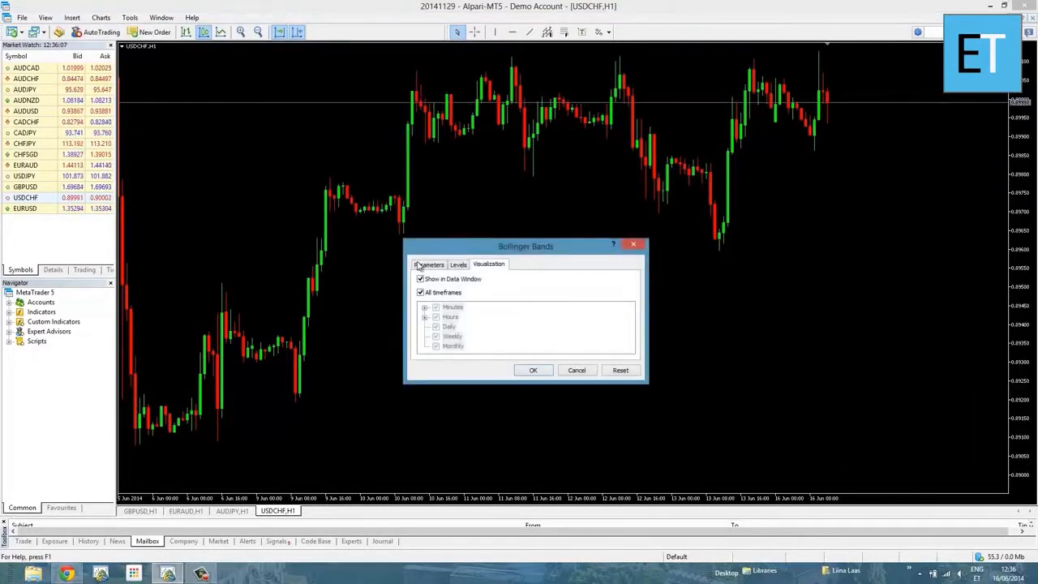
{"action": "left_click", "coordinate": [421, 266]}
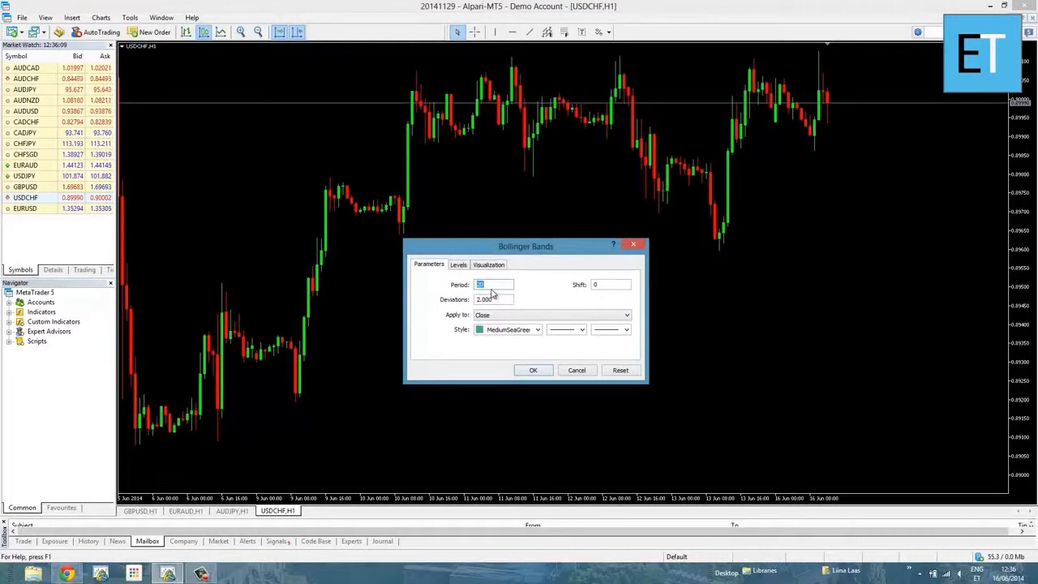
{"action": "left_click", "coordinate": [459, 265]}
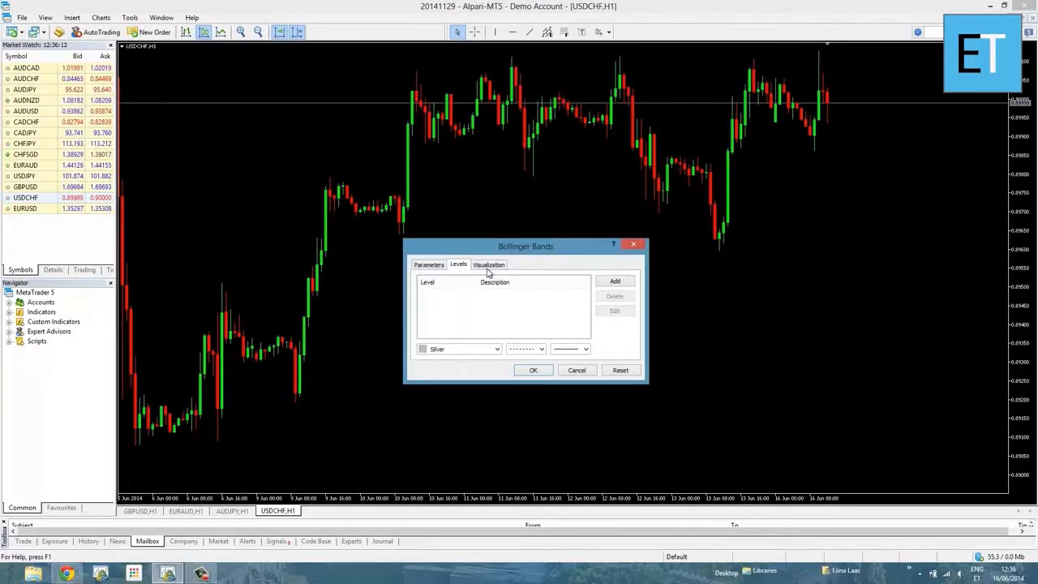
{"action": "left_click", "coordinate": [489, 267]}
{"action": "left_click", "coordinate": [531, 371]}
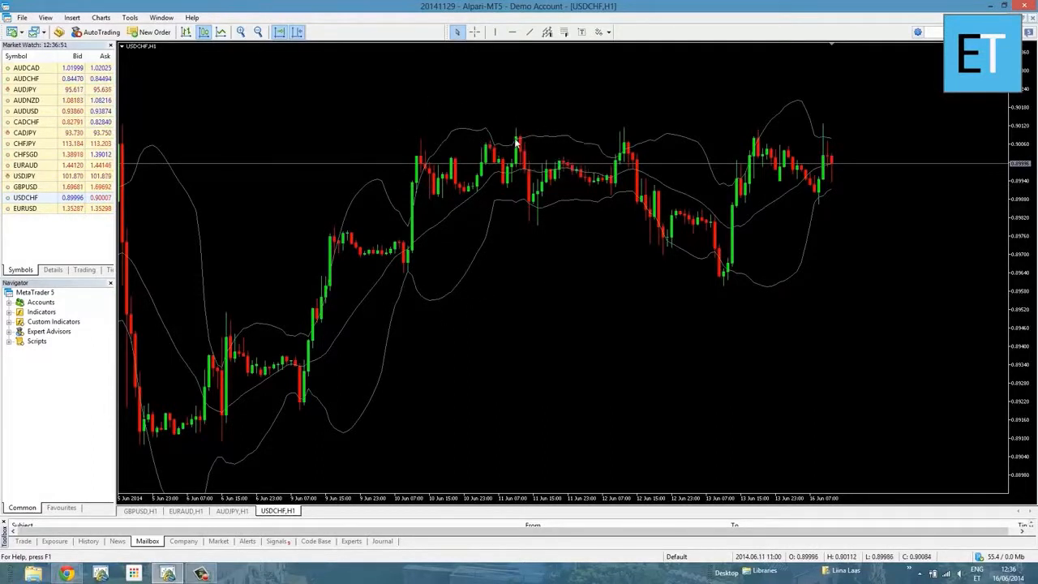
- Examine how the Bollinger Bands follow the USDCHF price over a longer stretch of history
{"action": "mouse_move", "coordinate": [516, 139]}
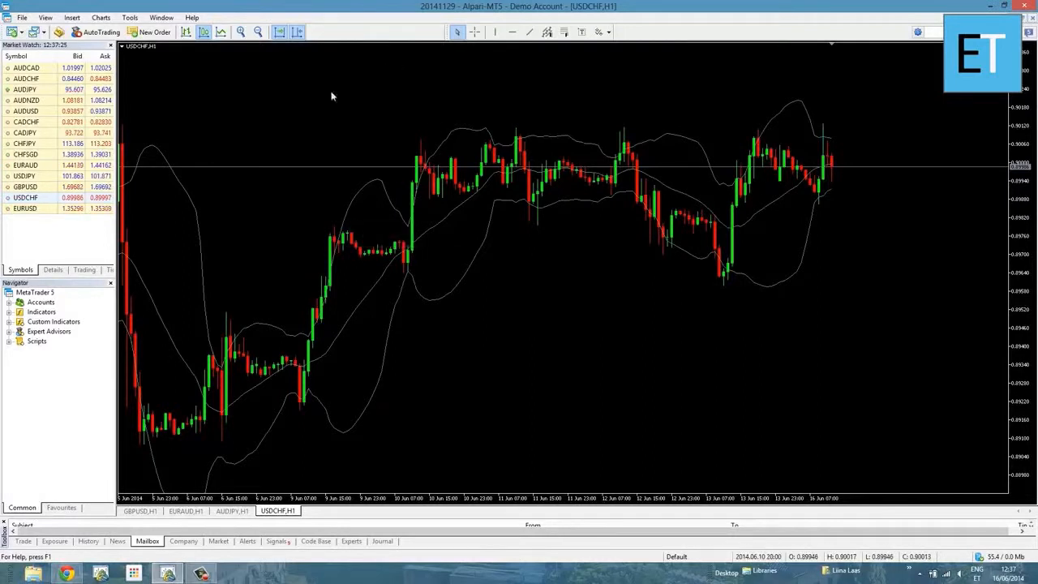
{"action": "left_click", "coordinate": [259, 33]}
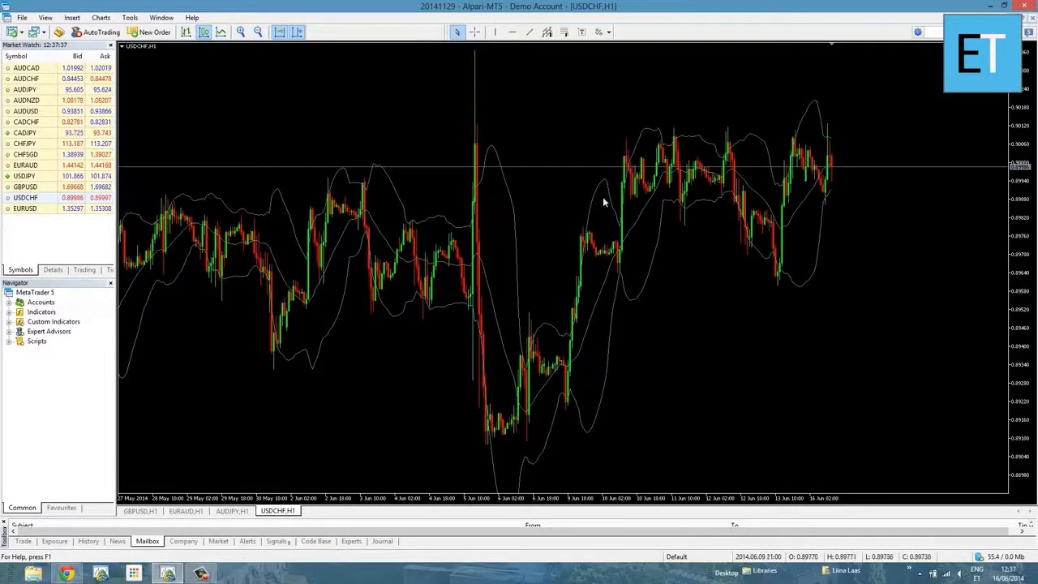
{"action": "left_click", "coordinate": [241, 32]}
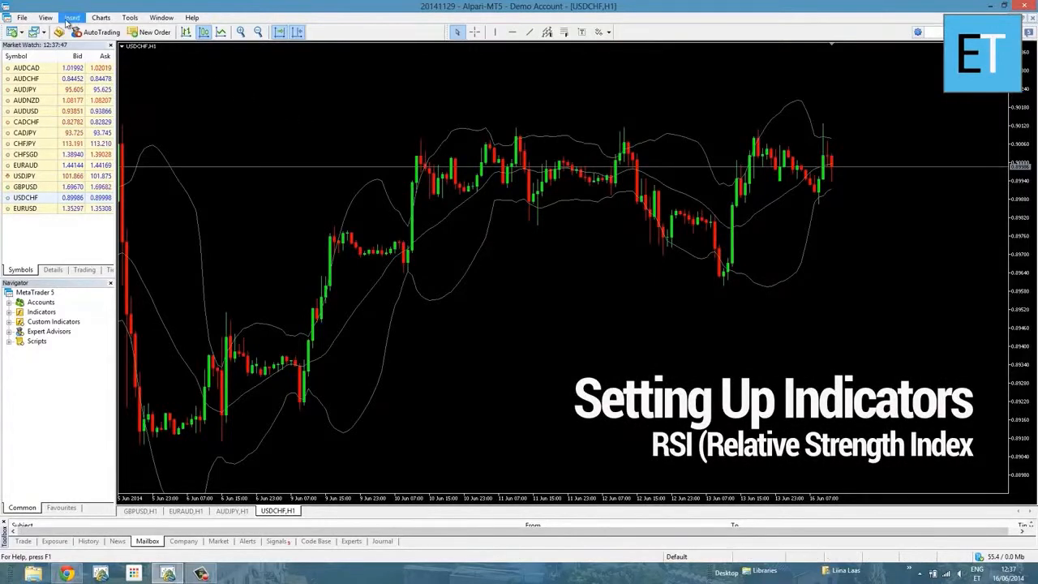
- Add the Relative Strength Index oscillator to the USDCHF chart with period 14, applied to Close, and levels 30 and 70
{"action": "left_click", "coordinate": [73, 19]}
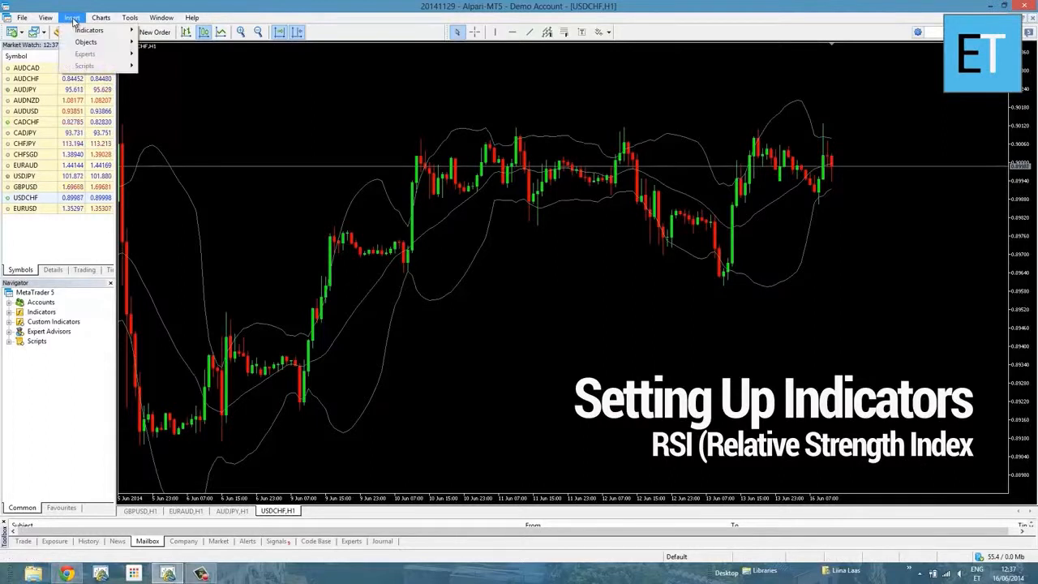
{"action": "mouse_move", "coordinate": [79, 32]}
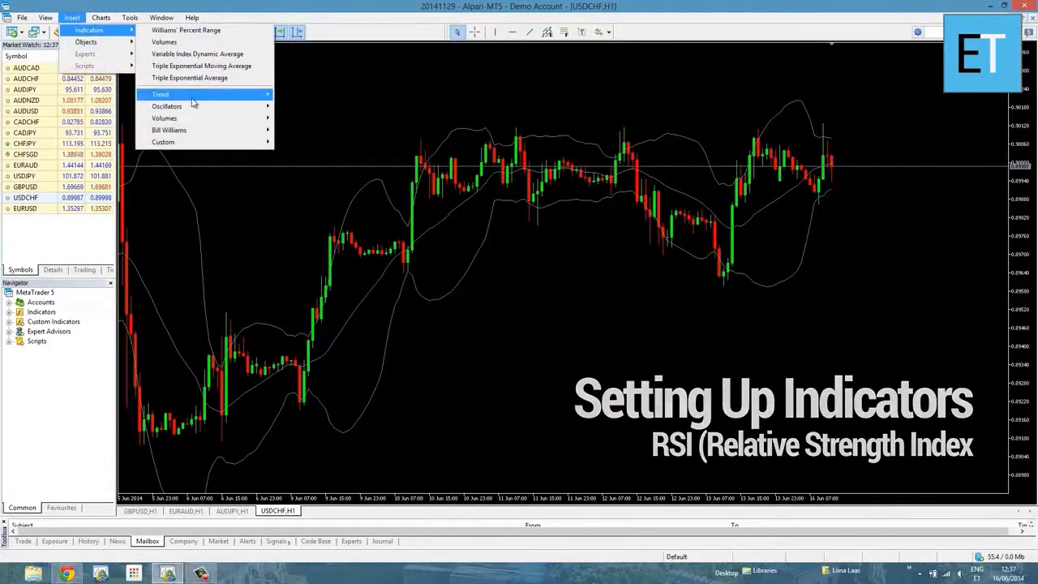
{"action": "mouse_move", "coordinate": [195, 109]}
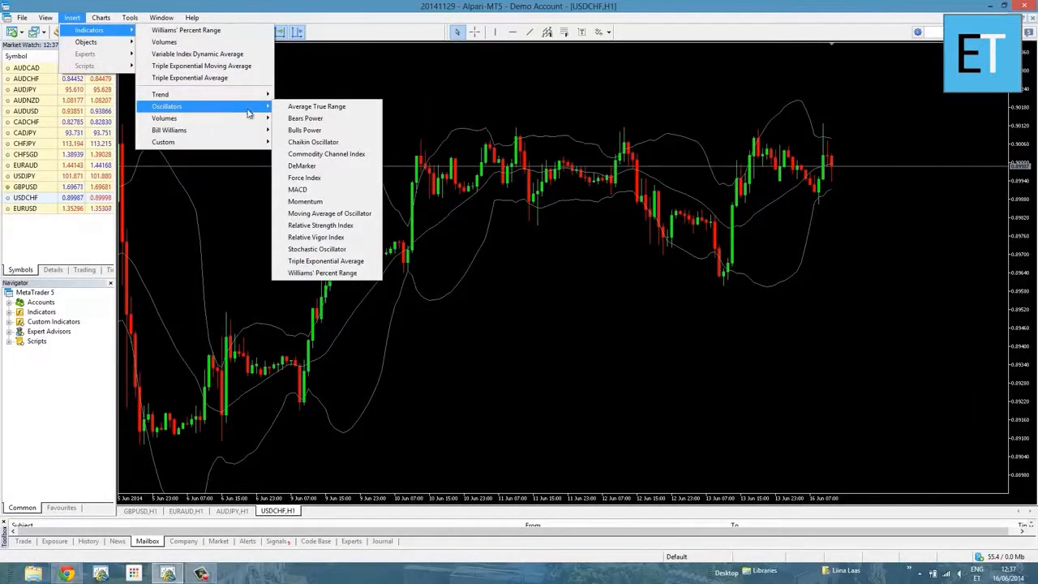
{"action": "left_click", "coordinate": [328, 227]}
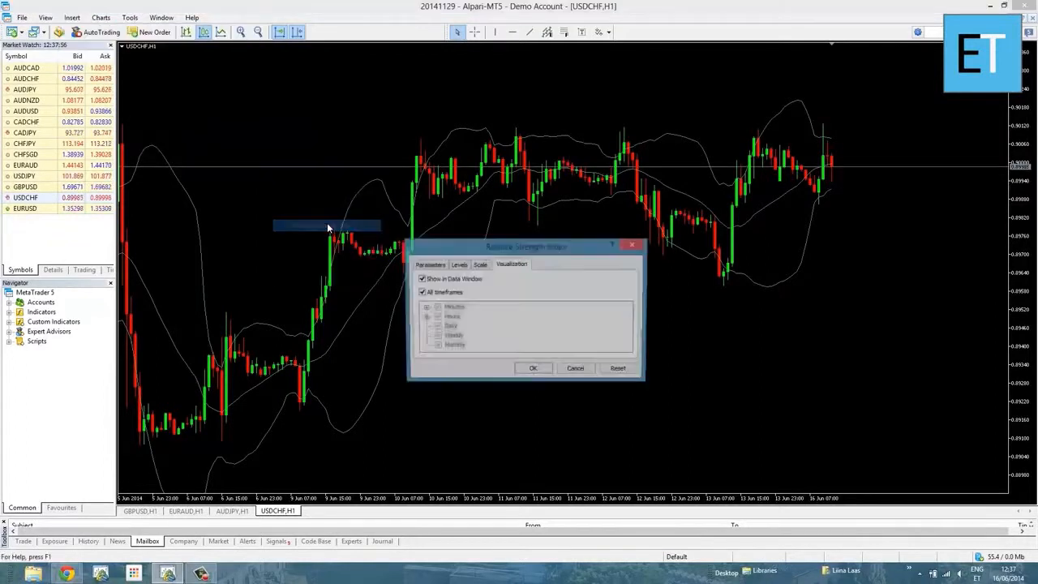
{"action": "left_click", "coordinate": [423, 265]}
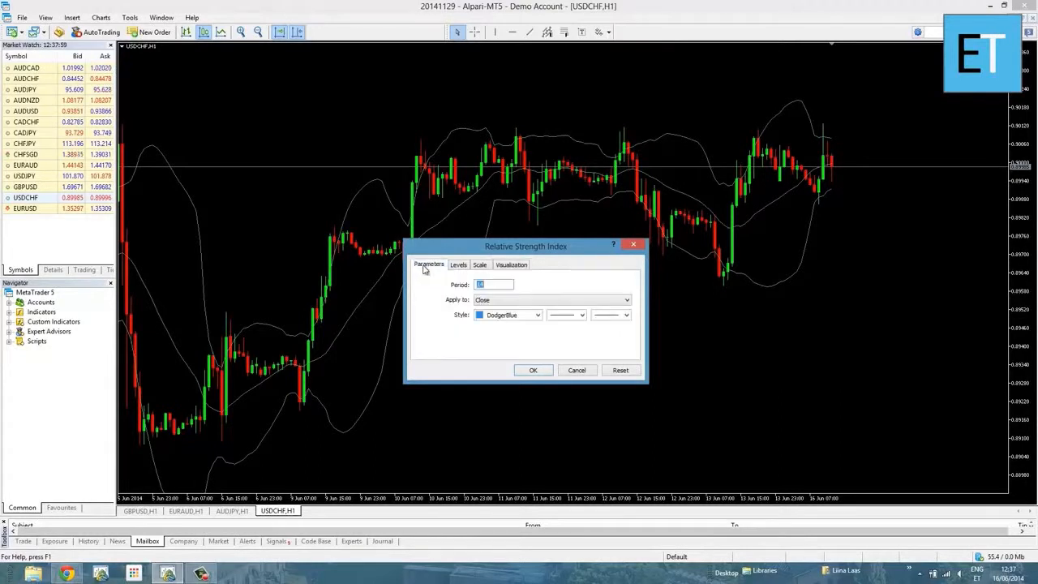
{"action": "left_click", "coordinate": [458, 265]}
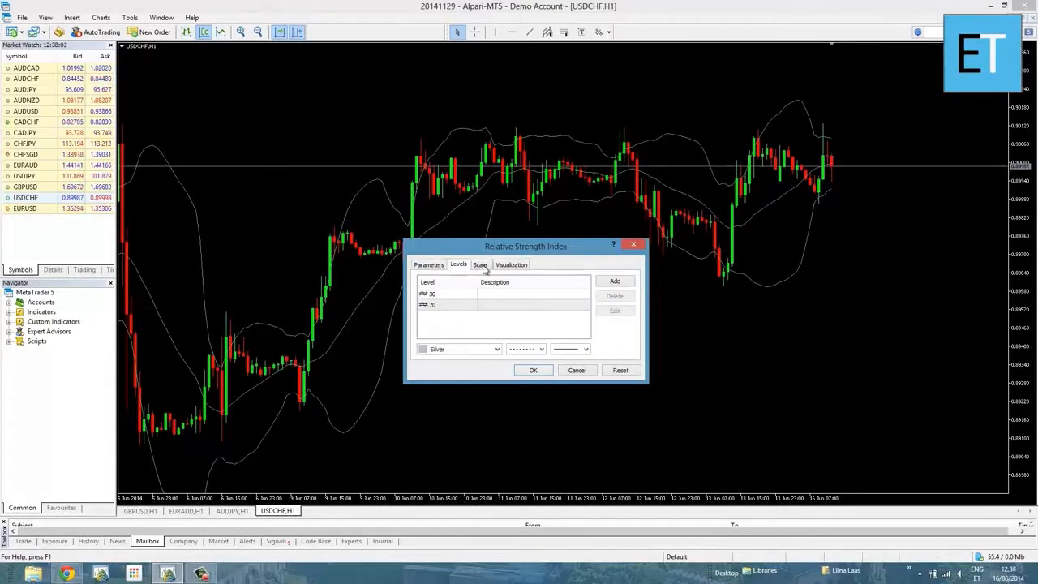
{"action": "left_click", "coordinate": [480, 265]}
{"action": "left_click", "coordinate": [534, 371]}
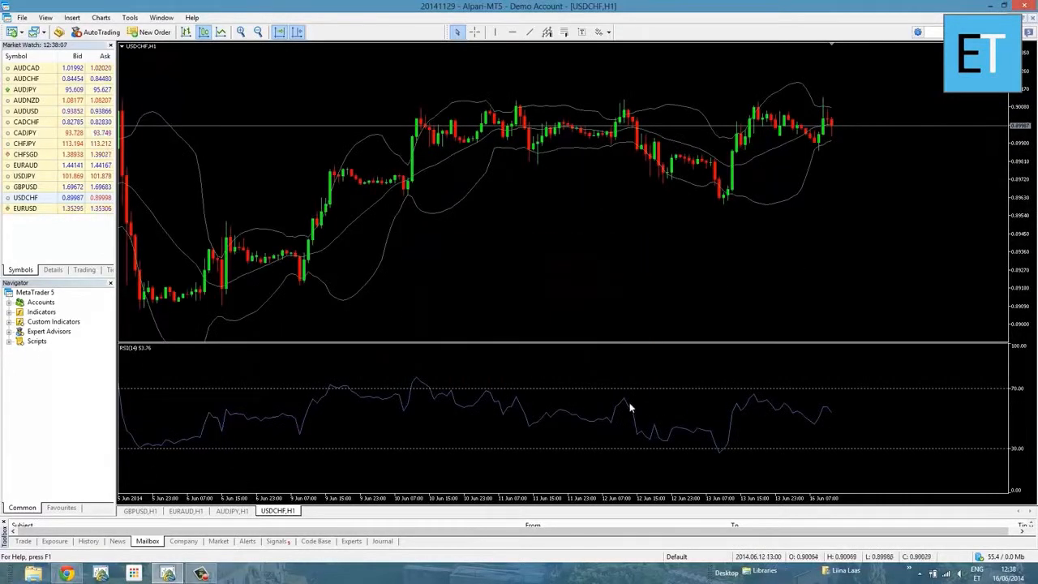
- Inspect the RSI line's peaks and lows around the 70 and 30 levels, using the crosshair to match them with candles
{"action": "mouse_move", "coordinate": [630, 407]}
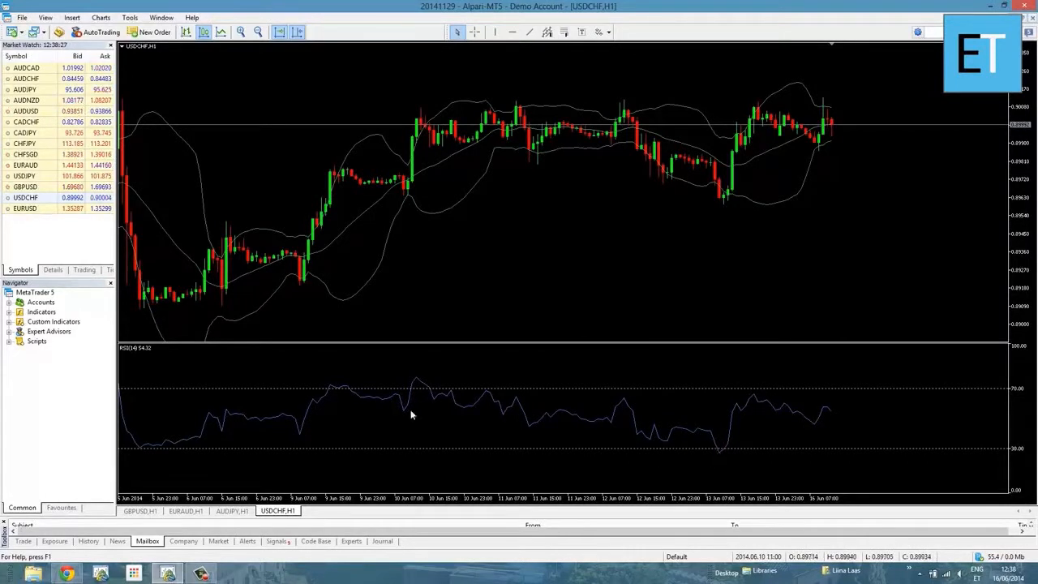
{"action": "mouse_move", "coordinate": [329, 389]}
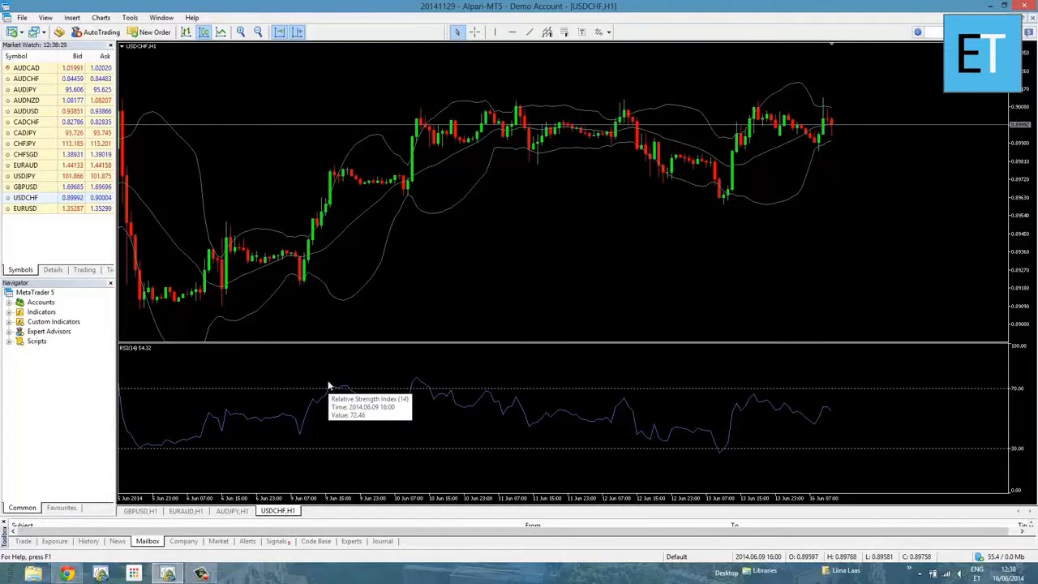
{"action": "left_click", "coordinate": [475, 31]}
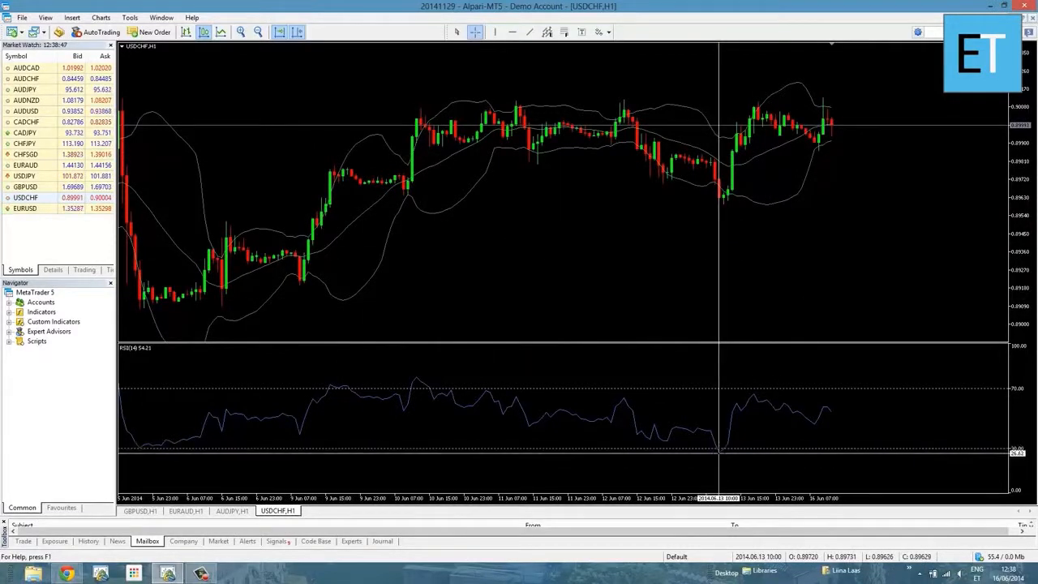
{"action": "mouse_move", "coordinate": [718, 449]}
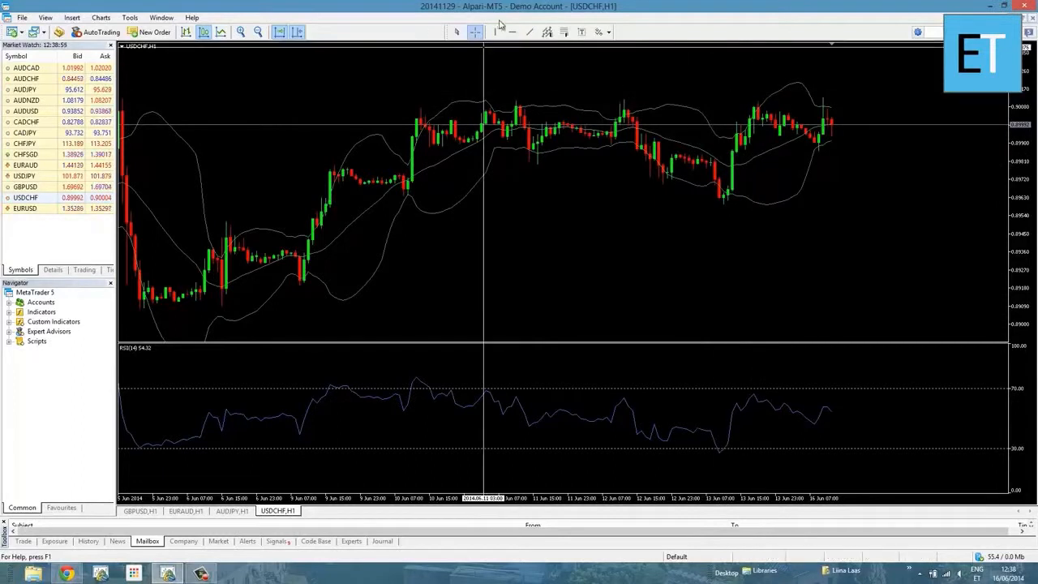
{"action": "left_click", "coordinate": [475, 32]}
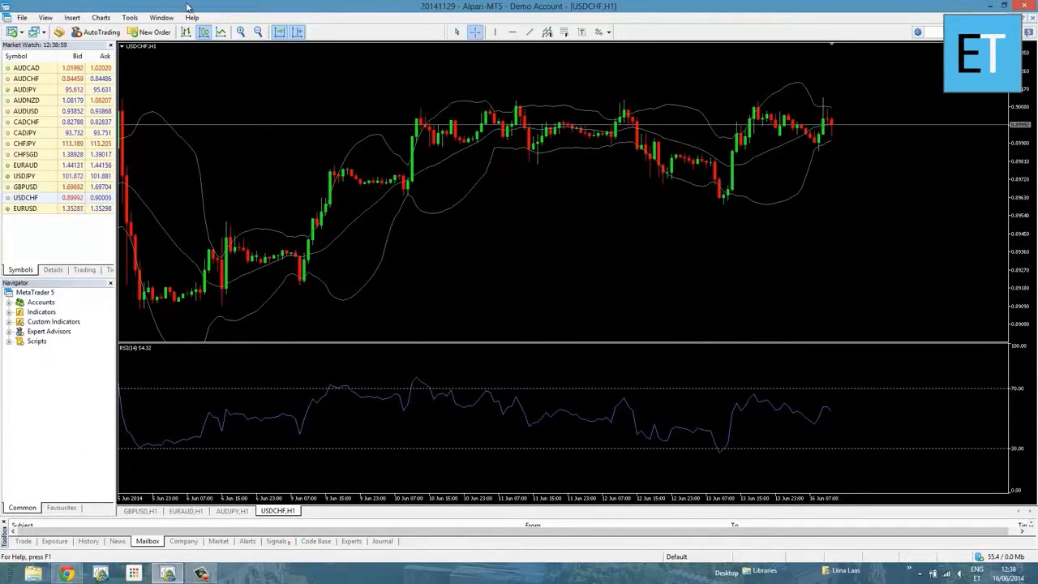
- Add the Commodity Channel Index oscillator to the USDCHF chart with period 14 and levels -100 and 100
{"action": "left_click", "coordinate": [77, 18]}
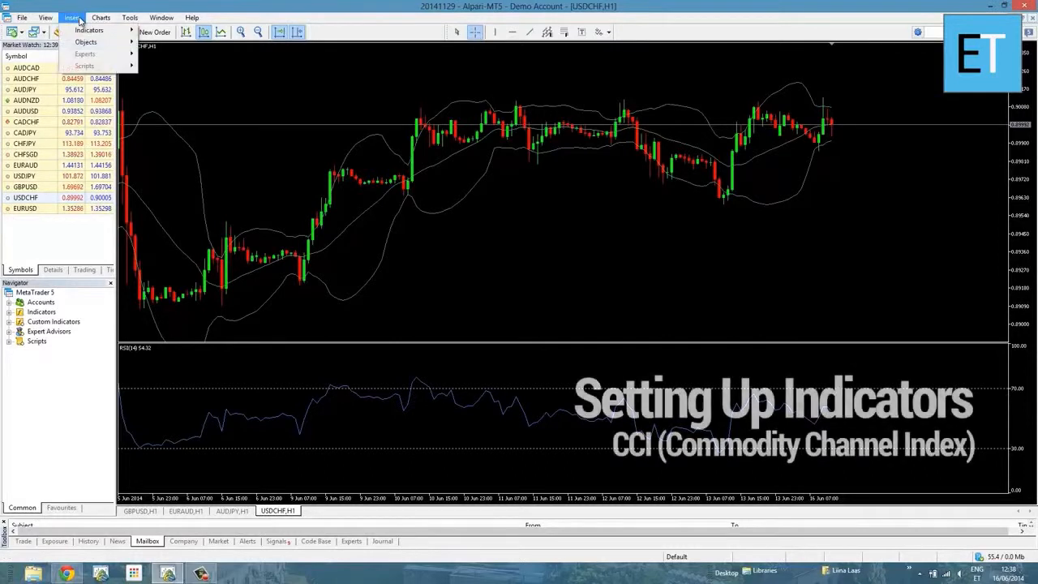
{"action": "mouse_move", "coordinate": [86, 31]}
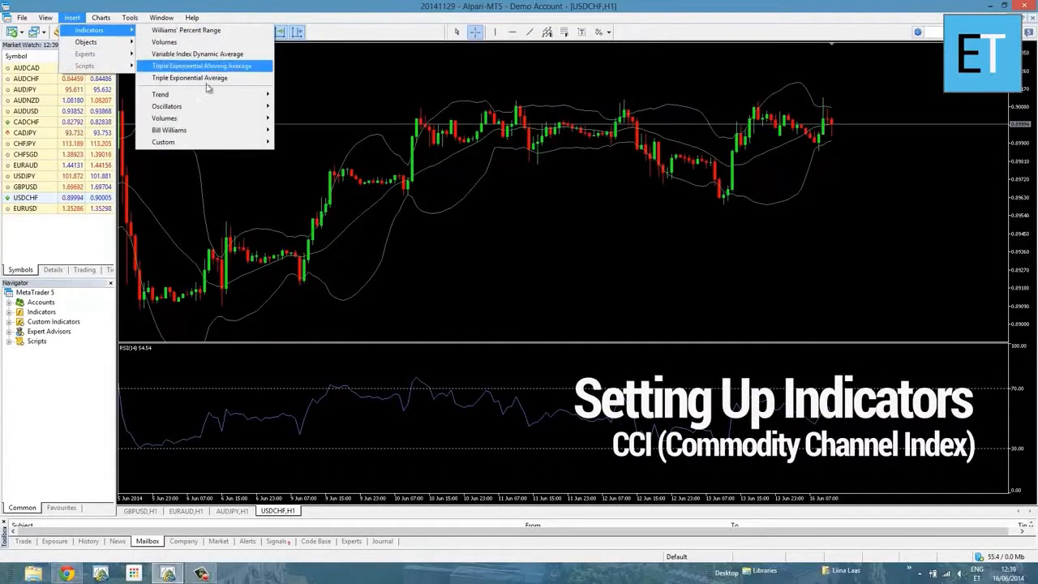
{"action": "mouse_move", "coordinate": [207, 105]}
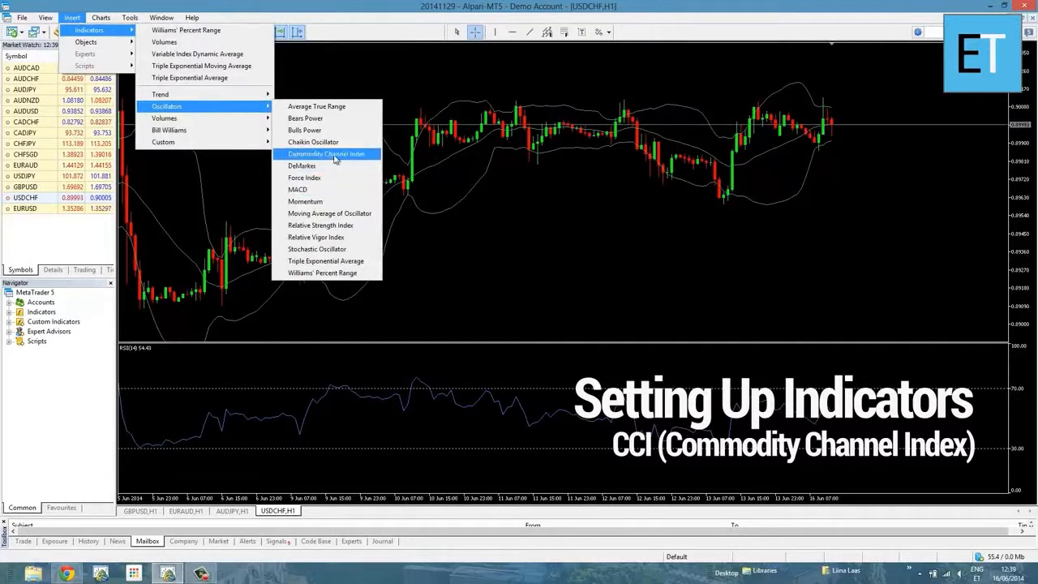
{"action": "left_click", "coordinate": [324, 153]}
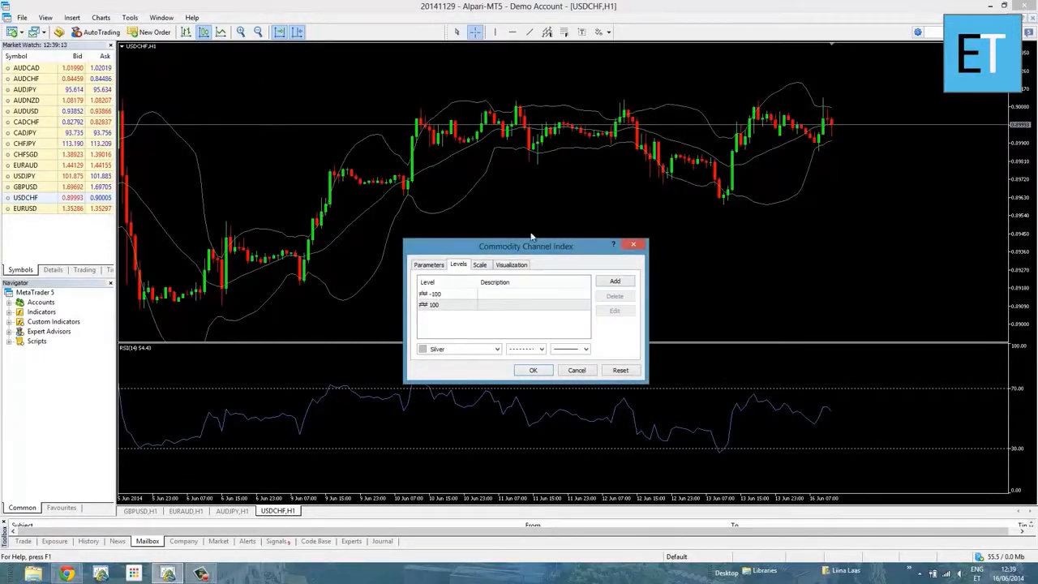
{"action": "left_click", "coordinate": [481, 266]}
{"action": "left_click", "coordinate": [510, 265]}
{"action": "left_click", "coordinate": [533, 370]}
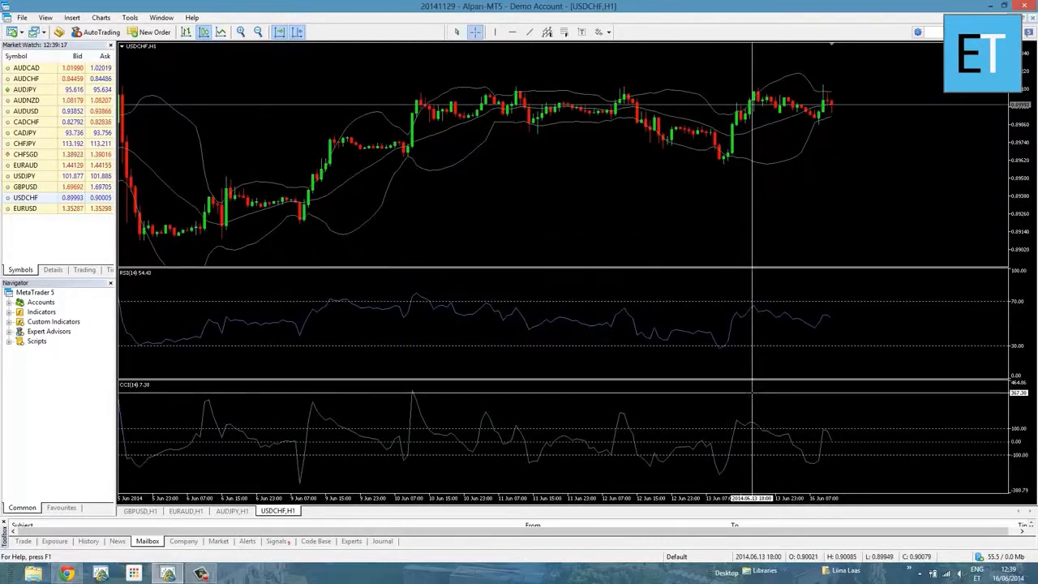
- Turn off the crosshair and return to the standard cursor on the USDCHF chart
{"action": "left_click", "coordinate": [476, 36]}
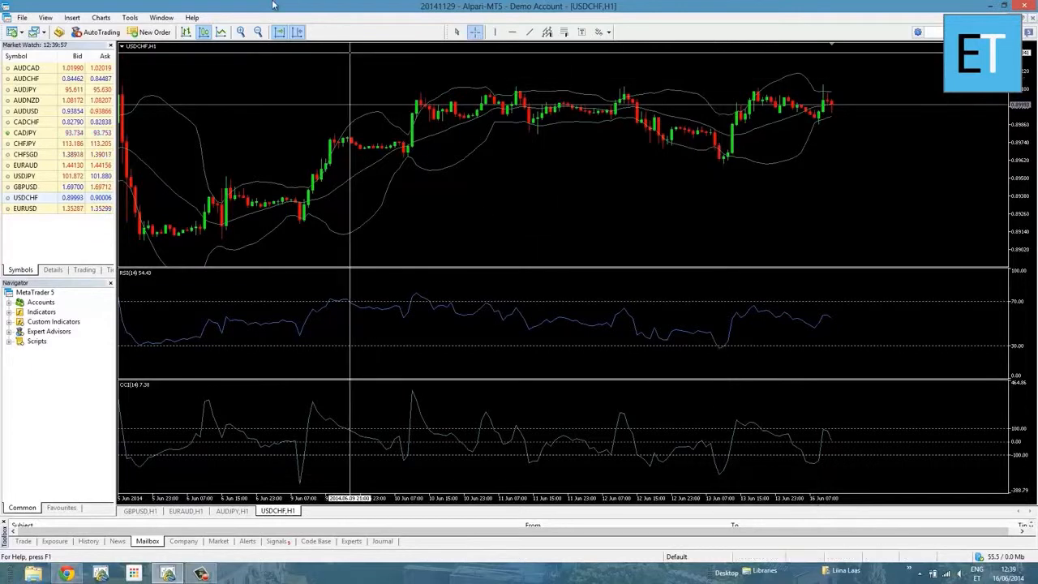
{"action": "left_click", "coordinate": [475, 32]}
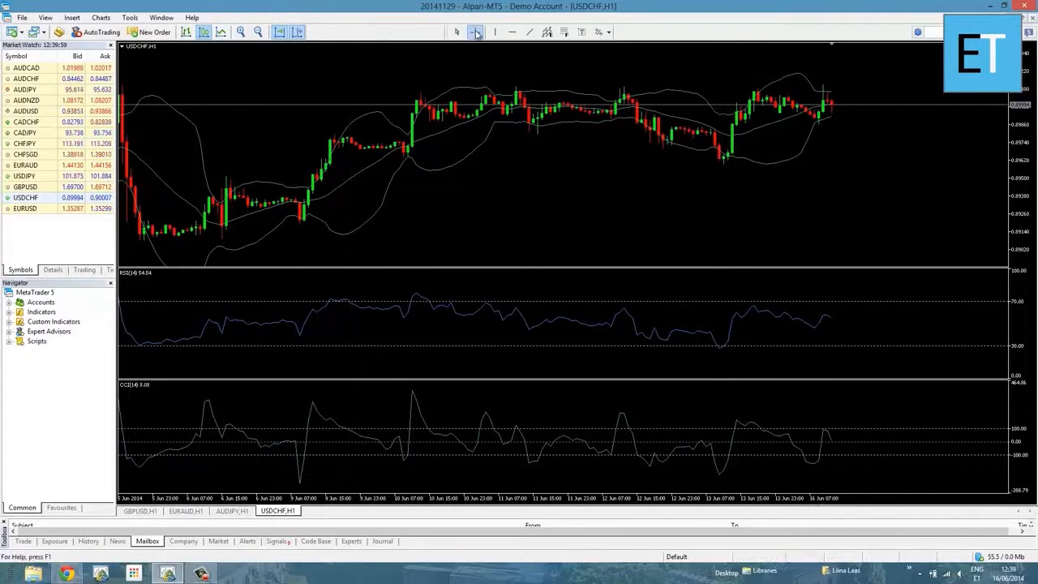
{"action": "left_click", "coordinate": [457, 31]}
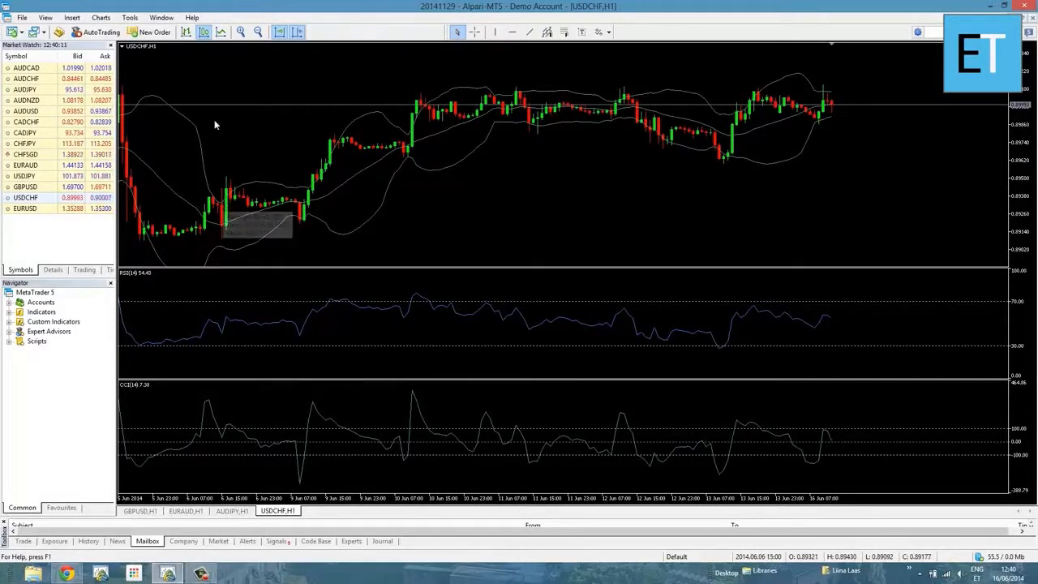
- Add the Stochastic Oscillator to the USDCHF chart with %K period 5, %D period 3, slowing 3, Simple method and Low/High price field
{"action": "left_click", "coordinate": [73, 18]}
{"action": "mouse_move", "coordinate": [89, 30]}
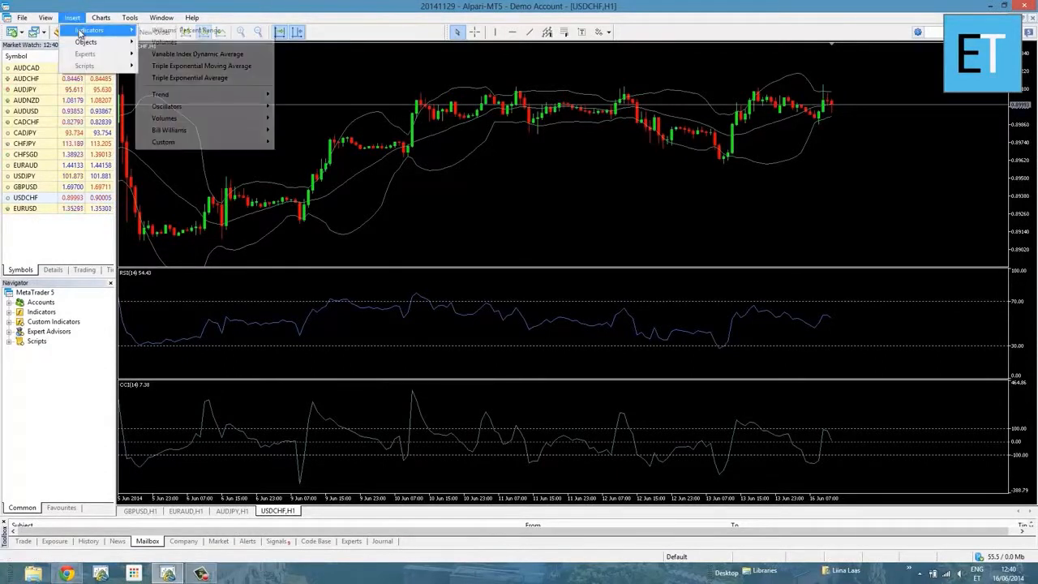
{"action": "mouse_move", "coordinate": [174, 106]}
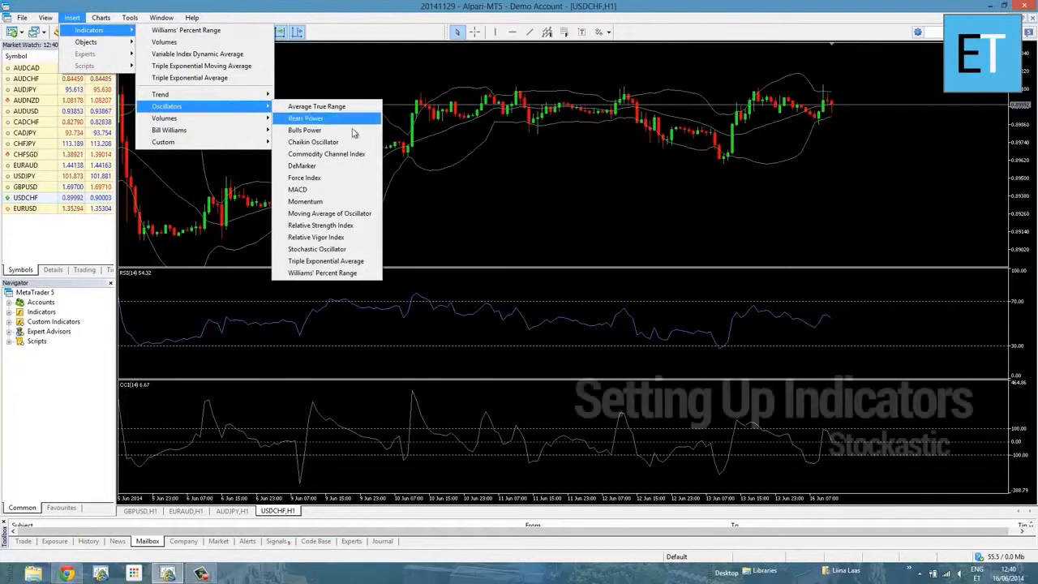
{"action": "left_click", "coordinate": [336, 248]}
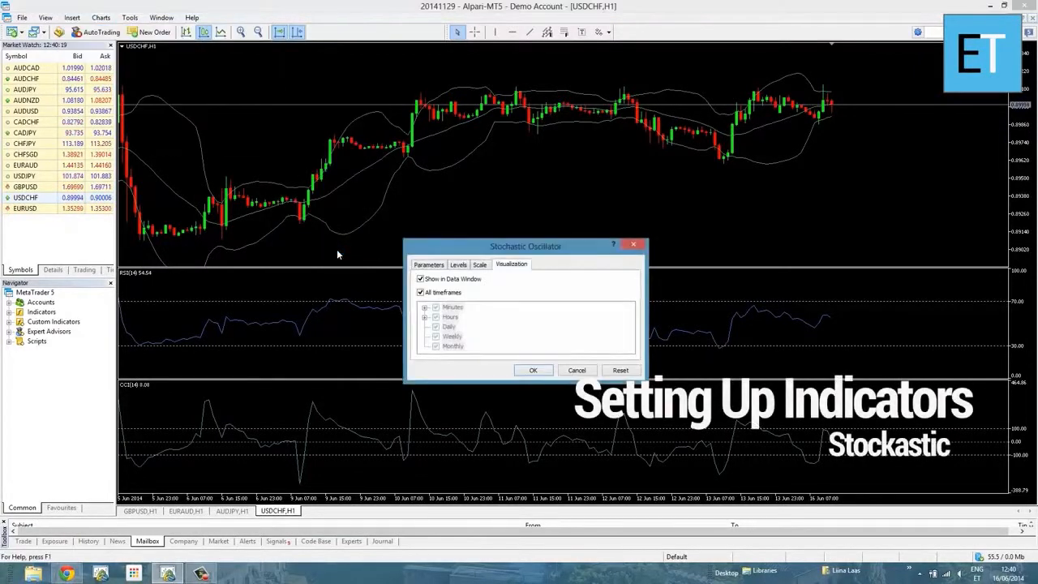
{"action": "left_click", "coordinate": [428, 265]}
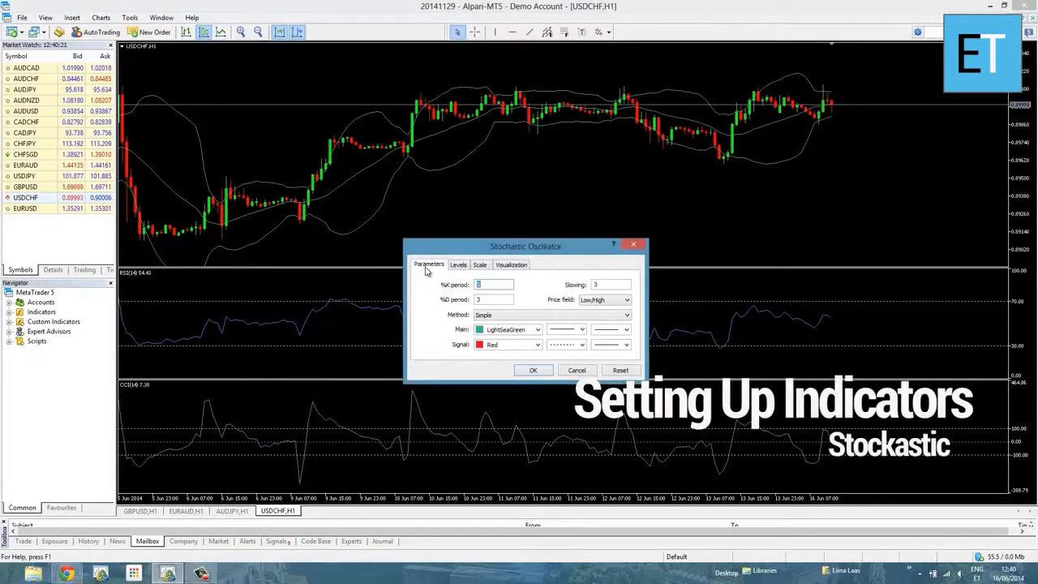
{"action": "type", "text": "8"}
{"action": "left_click", "coordinate": [458, 265]}
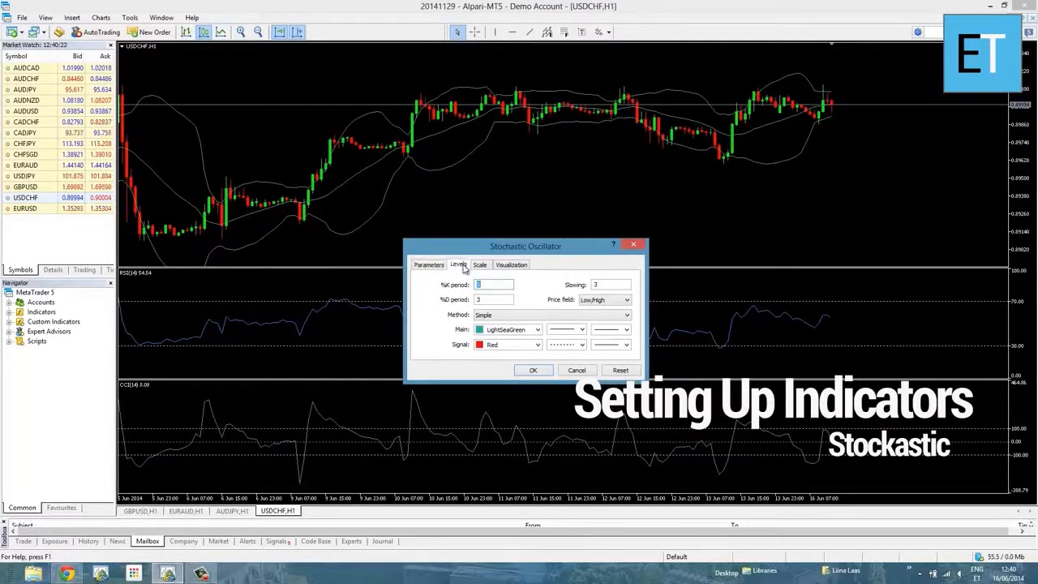
{"action": "left_click", "coordinate": [535, 371]}
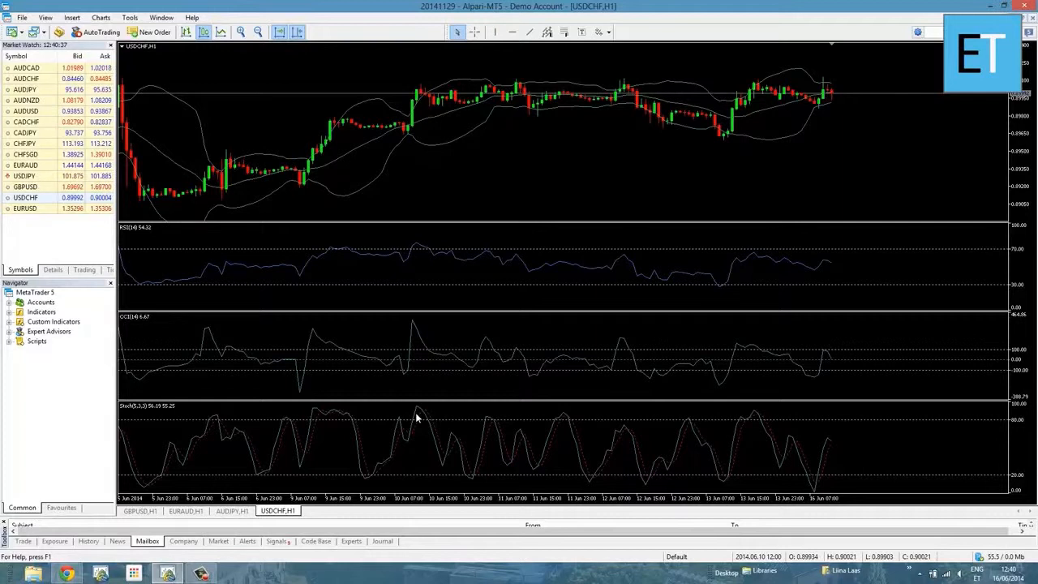
- Compare the 13 June 10:00 USDCHF low at the lower Bollinger Band with the matching RSI, CCI and Stochastic readings
{"action": "mouse_move", "coordinate": [420, 412]}
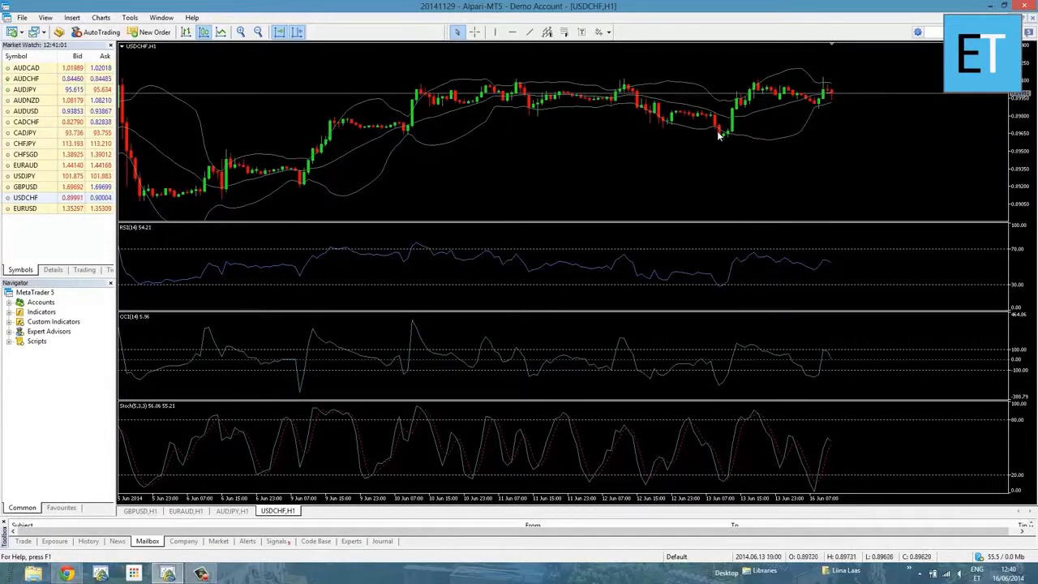
{"action": "mouse_move", "coordinate": [718, 132]}
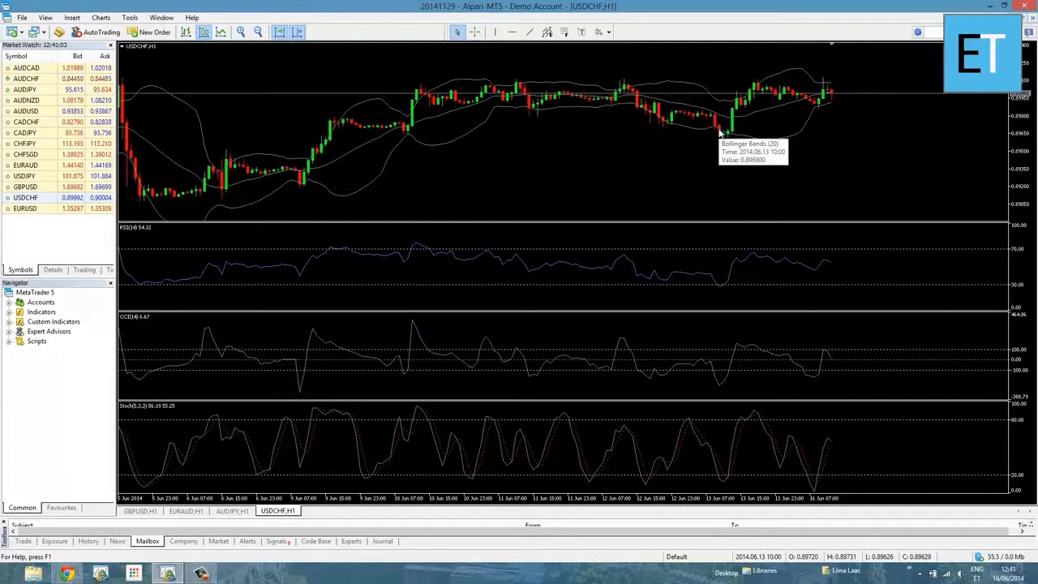
{"action": "mouse_move", "coordinate": [719, 291]}
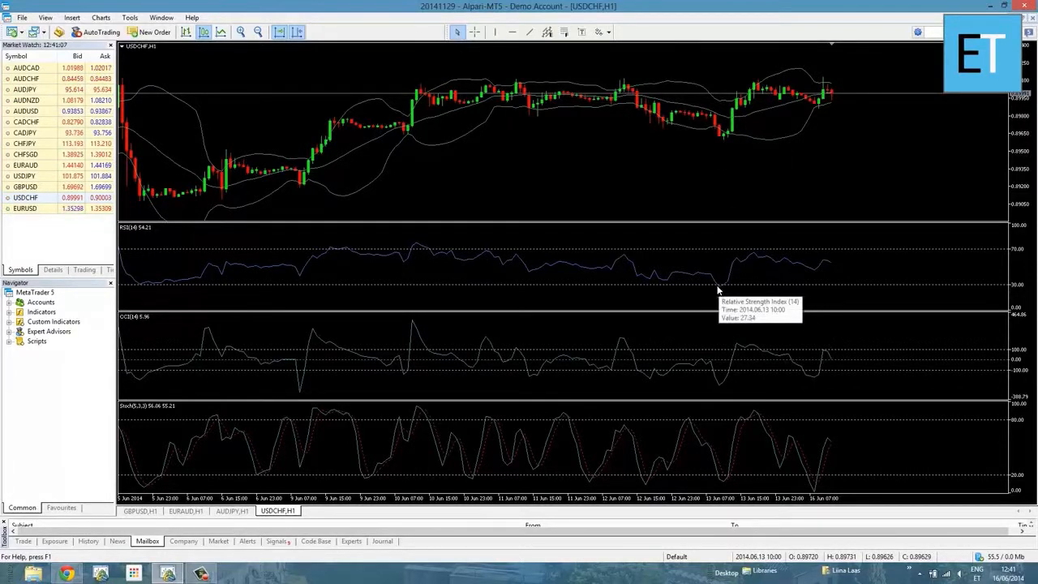
{"action": "mouse_move", "coordinate": [719, 387]}
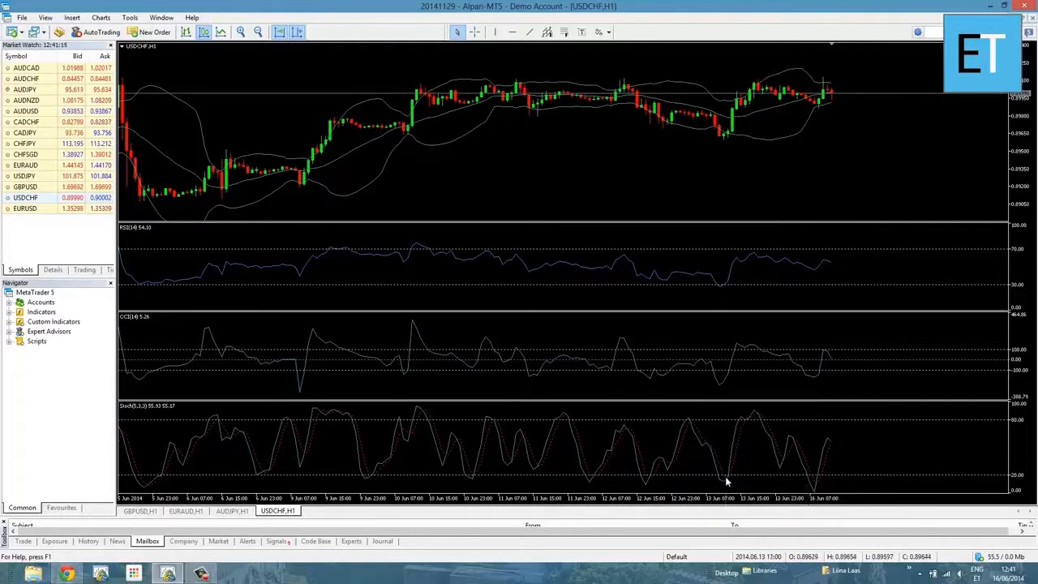
{"action": "mouse_move", "coordinate": [726, 479]}
{"action": "mouse_move", "coordinate": [805, 272]}
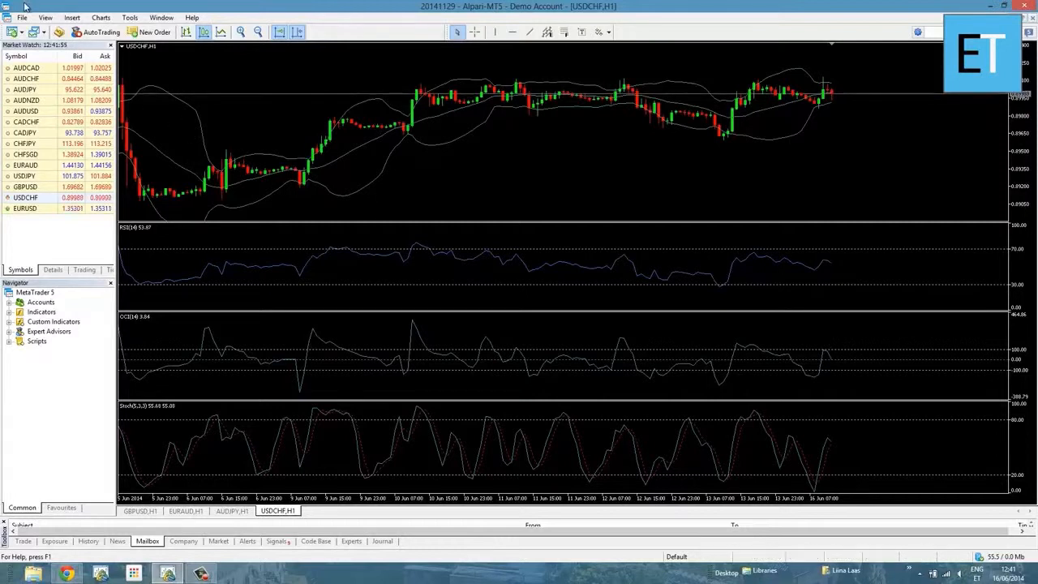
- Set the USDCHF chart's periodicity to 5 minutes
{"action": "left_click", "coordinate": [101, 17]}
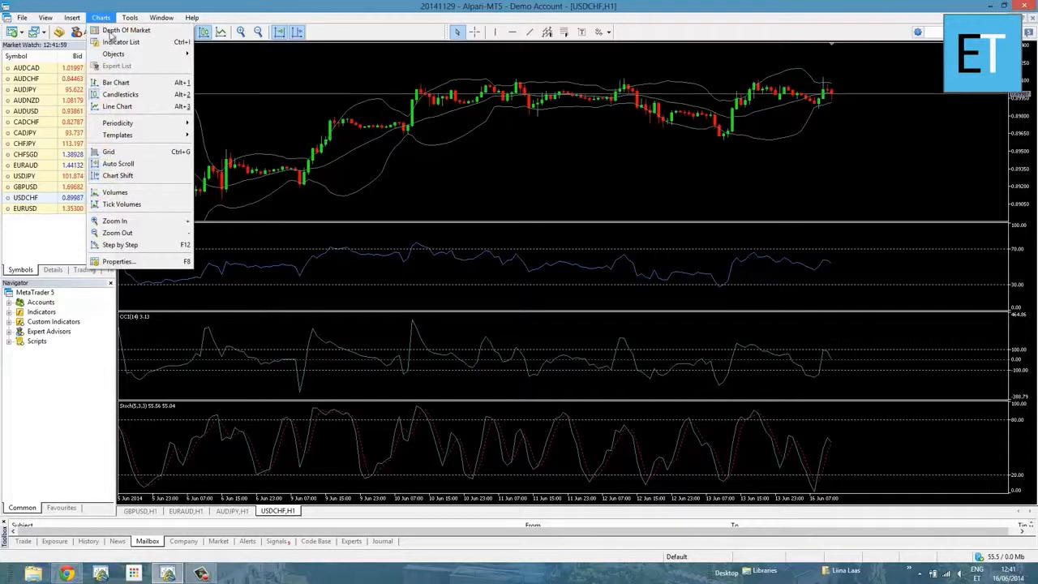
{"action": "mouse_move", "coordinate": [142, 127]}
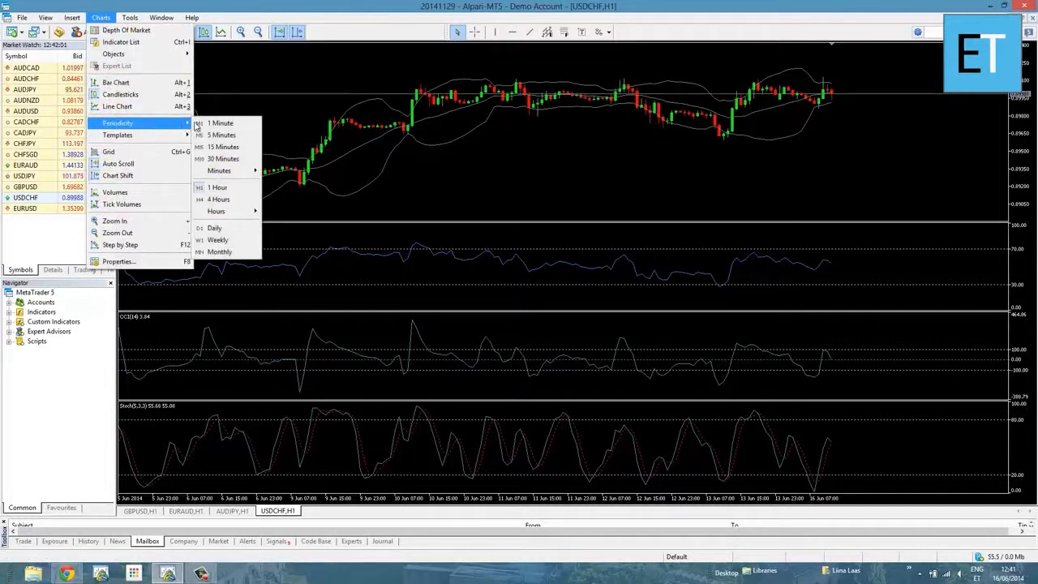
{"action": "left_click", "coordinate": [213, 135]}
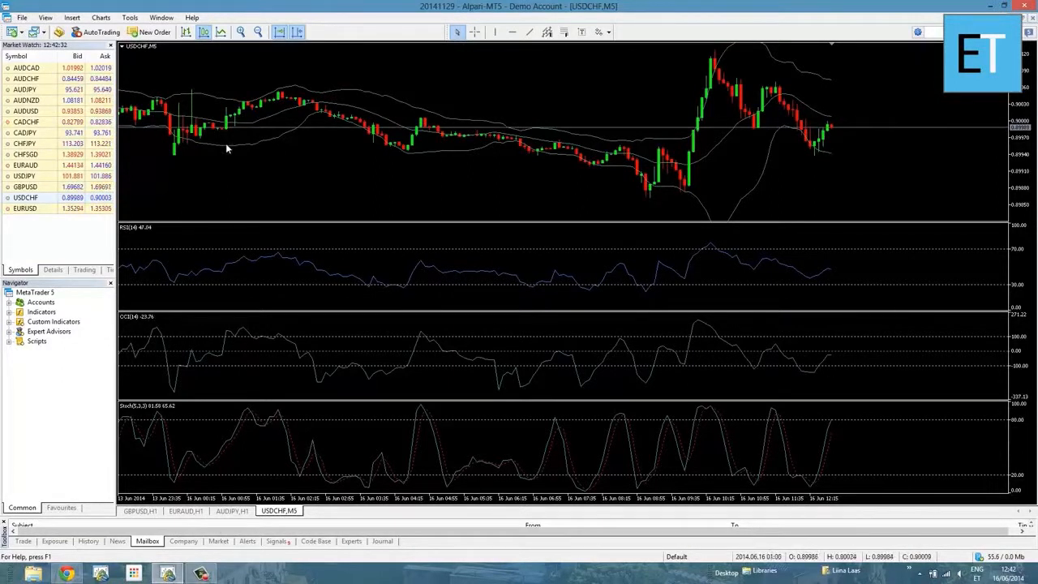
- Save the USDCHF chart's setup as a template named 15minute
{"action": "right_click", "coordinate": [286, 191]}
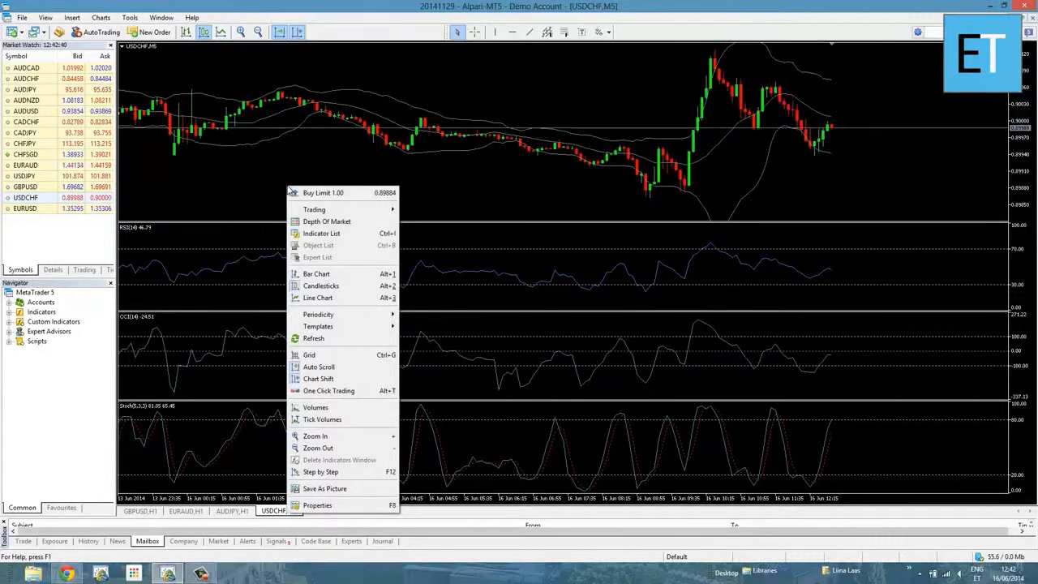
{"action": "mouse_move", "coordinate": [338, 327]}
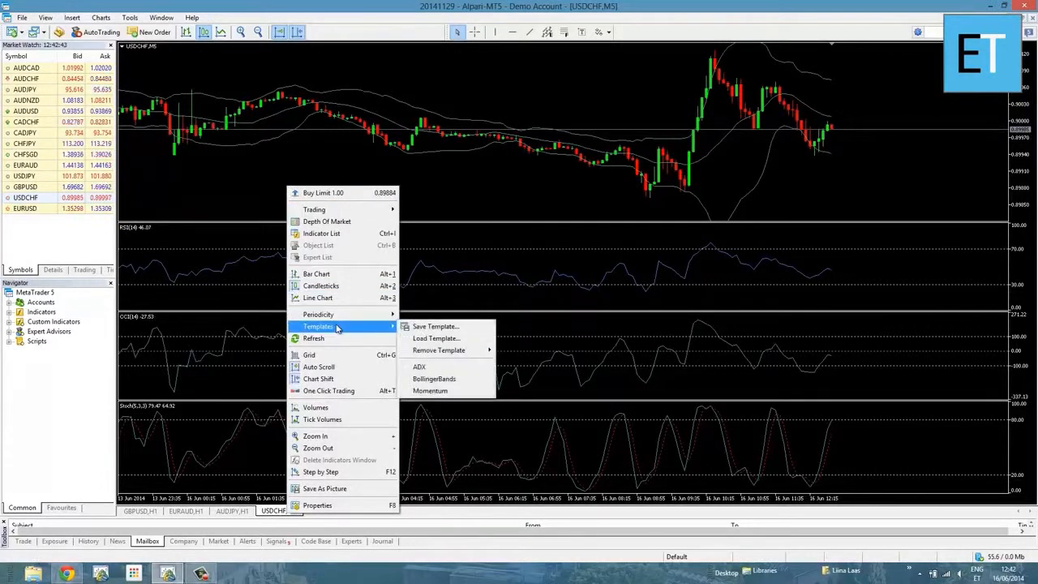
{"action": "left_click", "coordinate": [435, 327]}
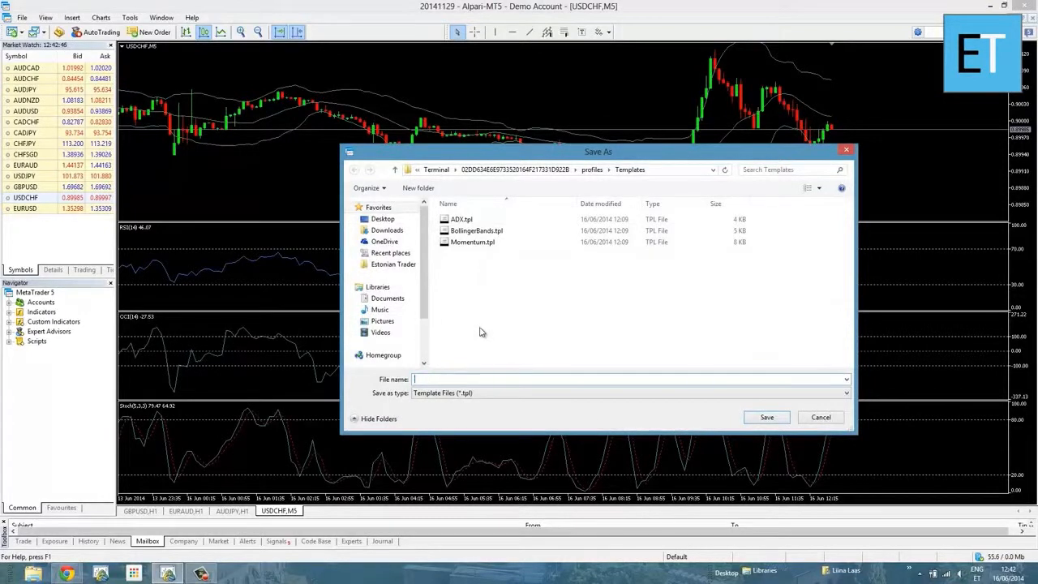
{"action": "type", "text": "minute"}
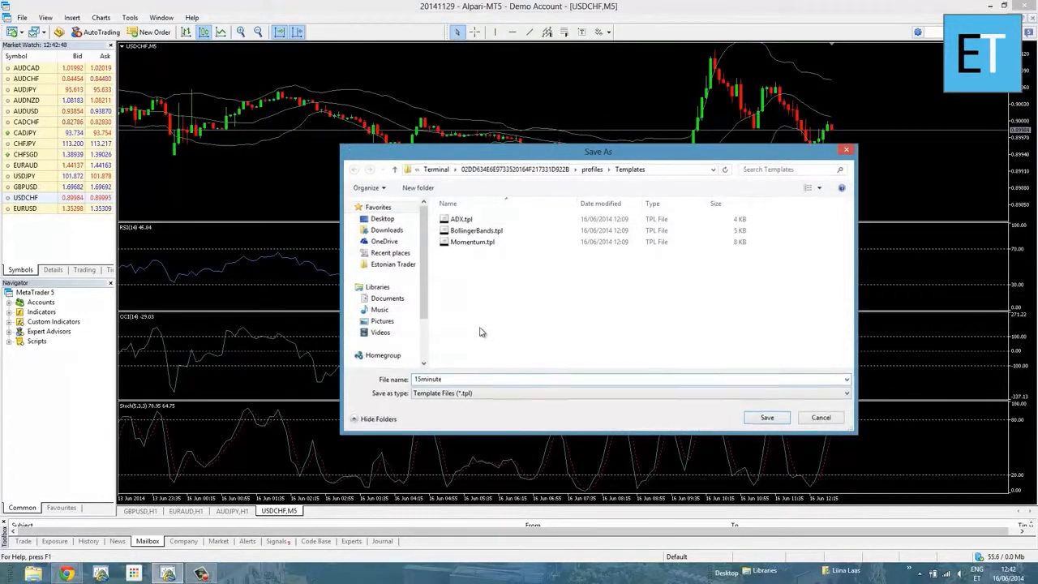
{"action": "key", "text": "Return"}
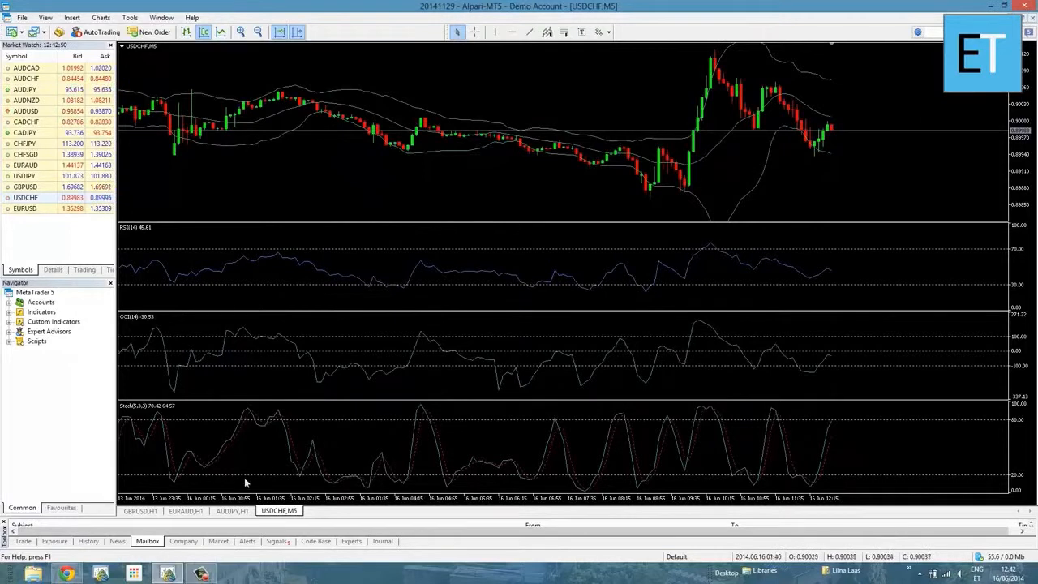
- Apply the 15minute template to the AUDJPY chart
{"action": "left_click", "coordinate": [241, 510]}
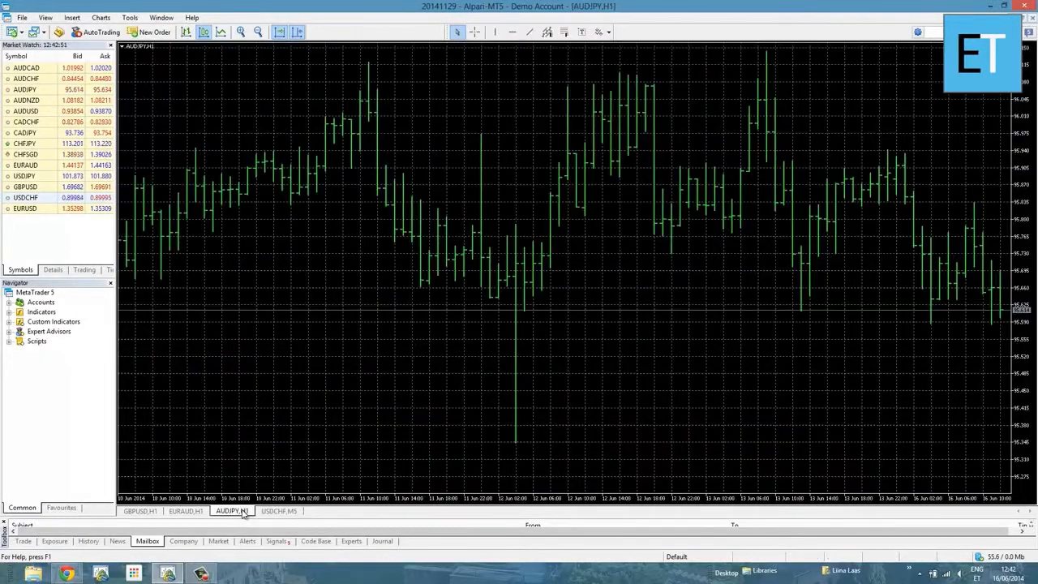
{"action": "right_click", "coordinate": [300, 377]}
{"action": "mouse_move", "coordinate": [370, 194]}
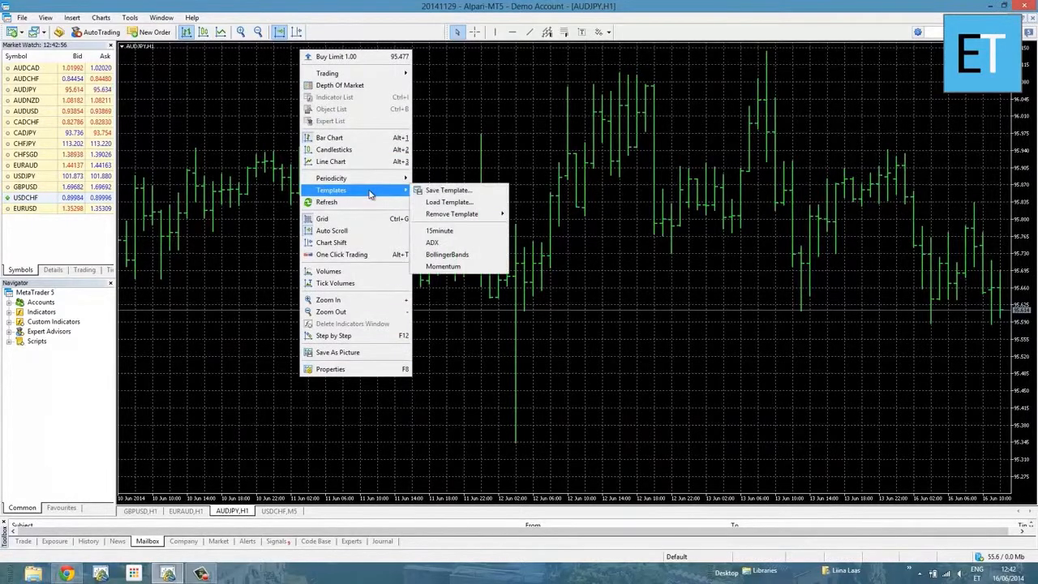
{"action": "left_click", "coordinate": [444, 232]}
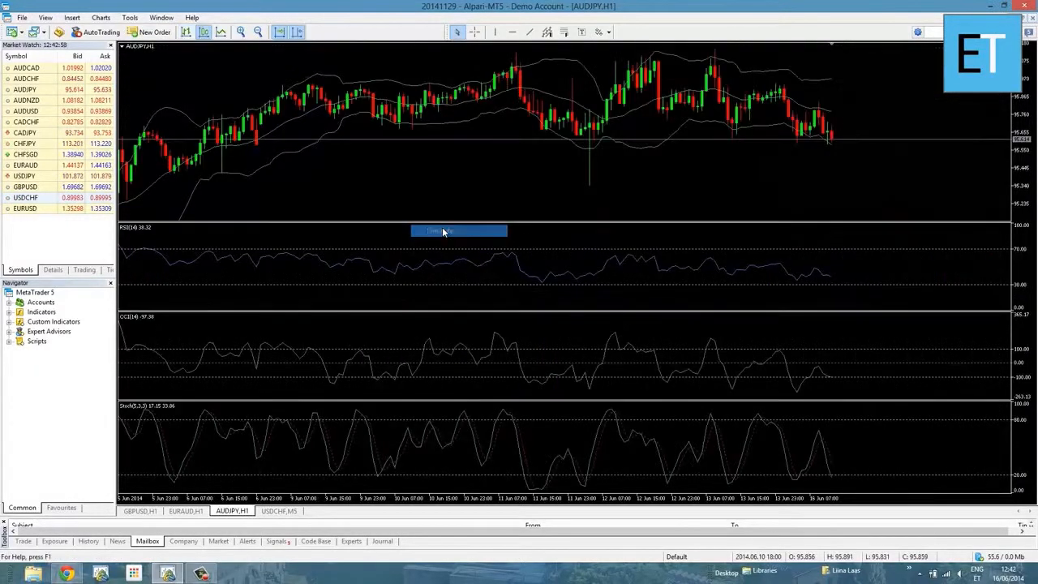
- Apply the 15minute template to the EURAUD chart
{"action": "left_click", "coordinate": [187, 511]}
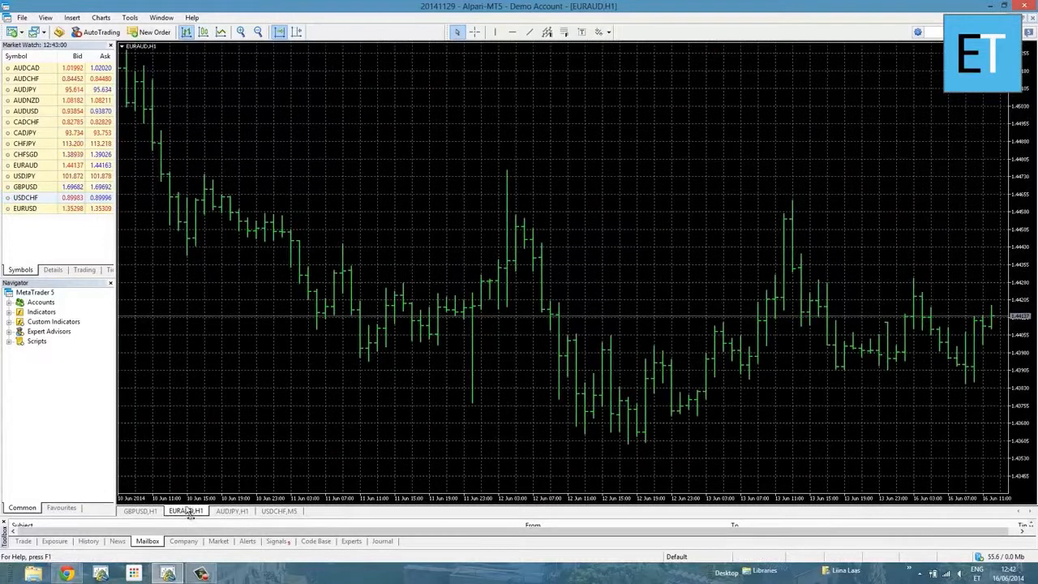
{"action": "right_click", "coordinate": [360, 210]}
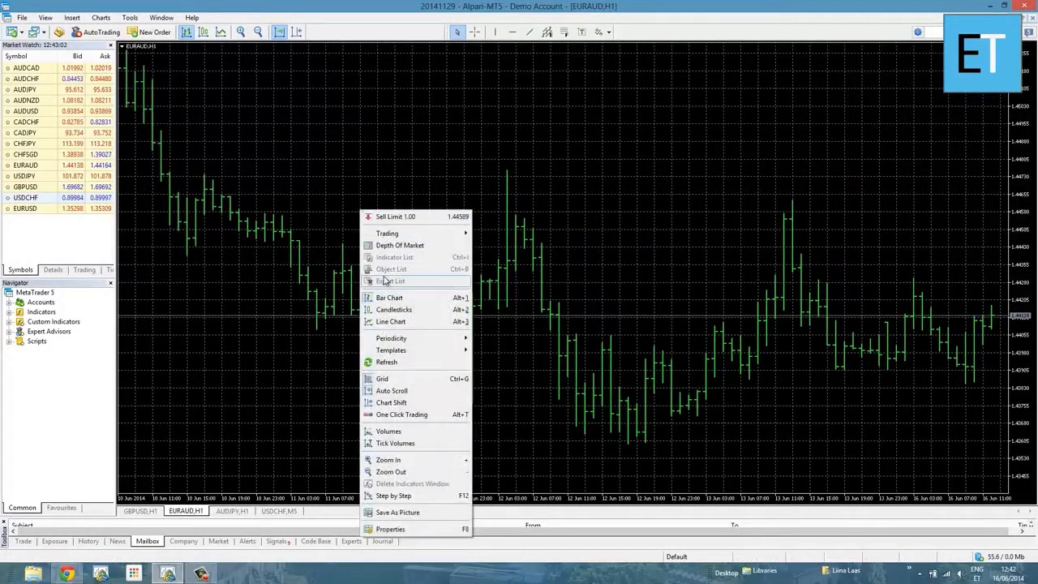
{"action": "mouse_move", "coordinate": [399, 352]}
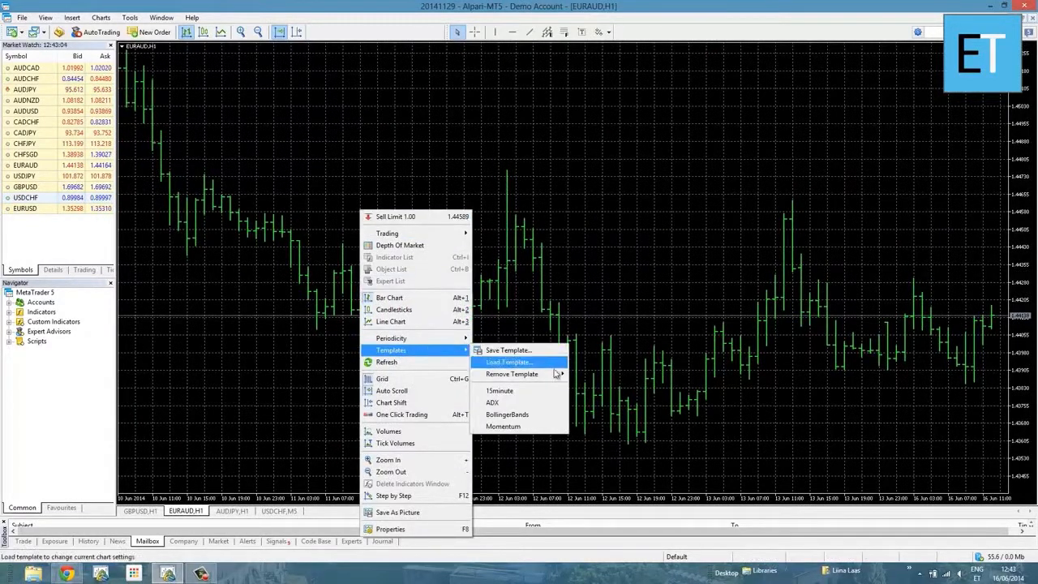
{"action": "left_click", "coordinate": [519, 390]}
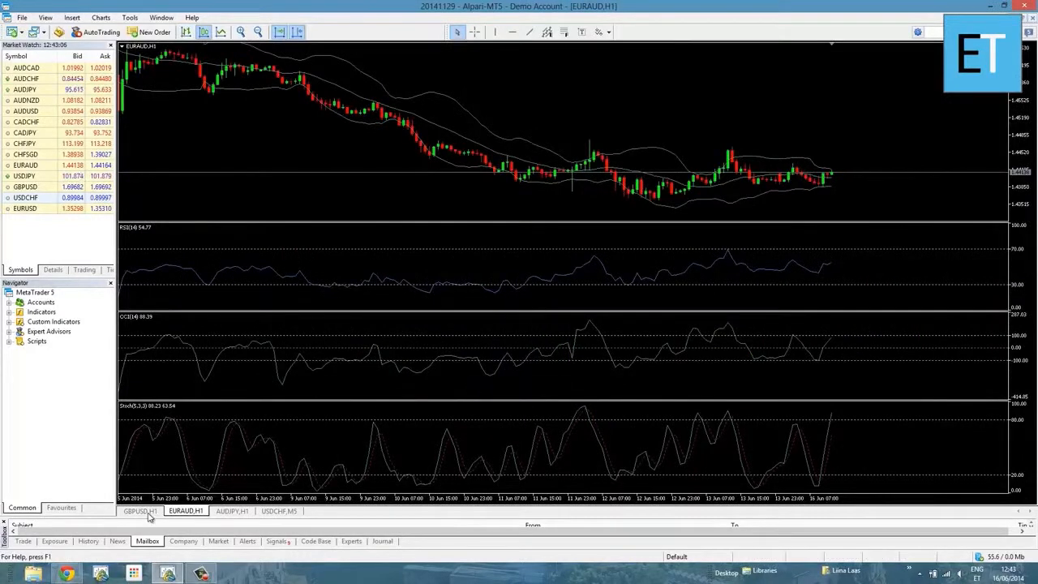
- Apply the 15minute template to the GBPUSD chart and set its periodicity to 5 minutes
{"action": "left_click", "coordinate": [146, 513]}
{"action": "right_click", "coordinate": [327, 242]}
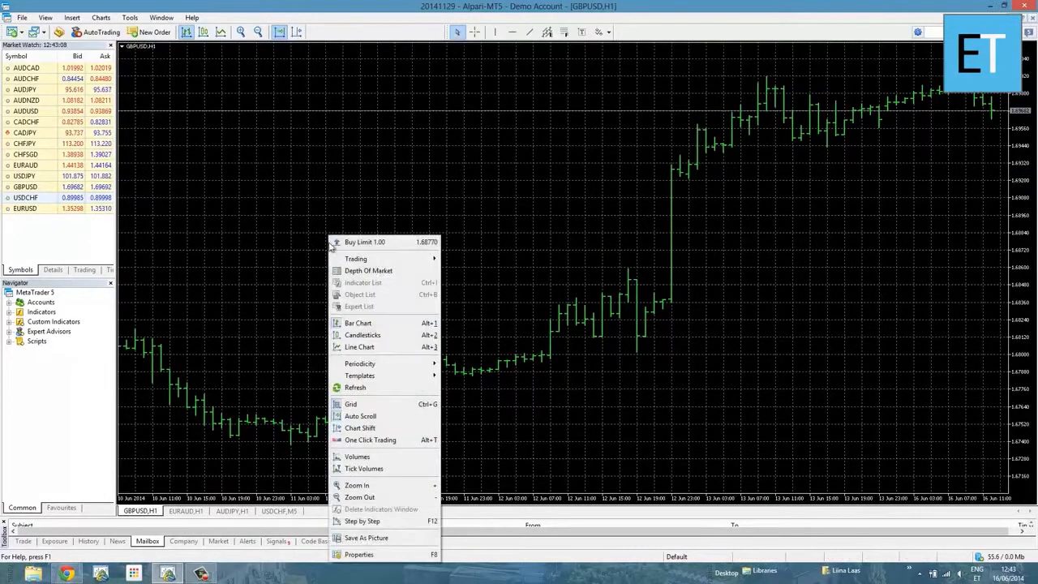
{"action": "mouse_move", "coordinate": [402, 375]}
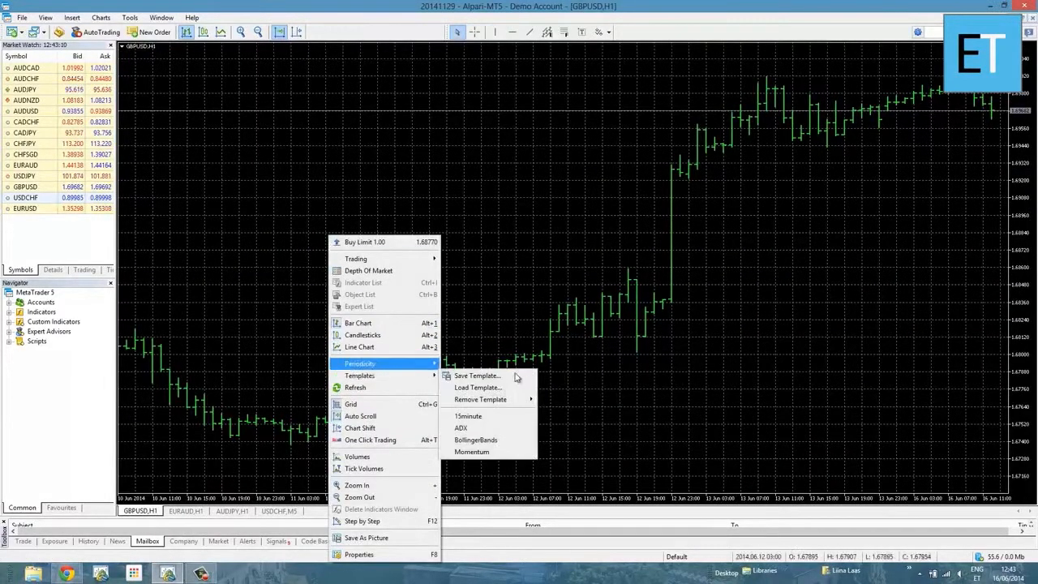
{"action": "left_click", "coordinate": [496, 418]}
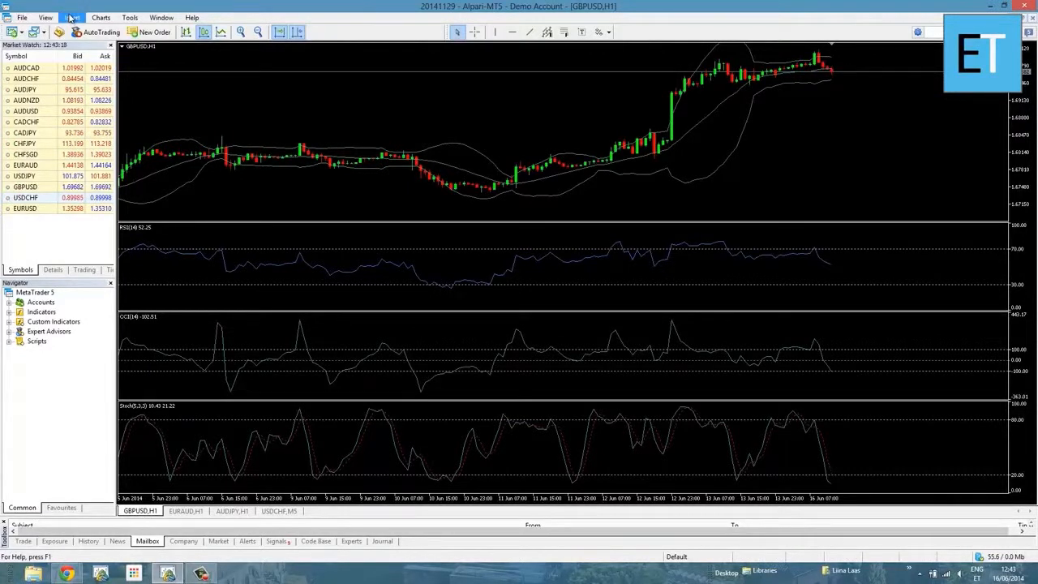
{"action": "left_click", "coordinate": [101, 17]}
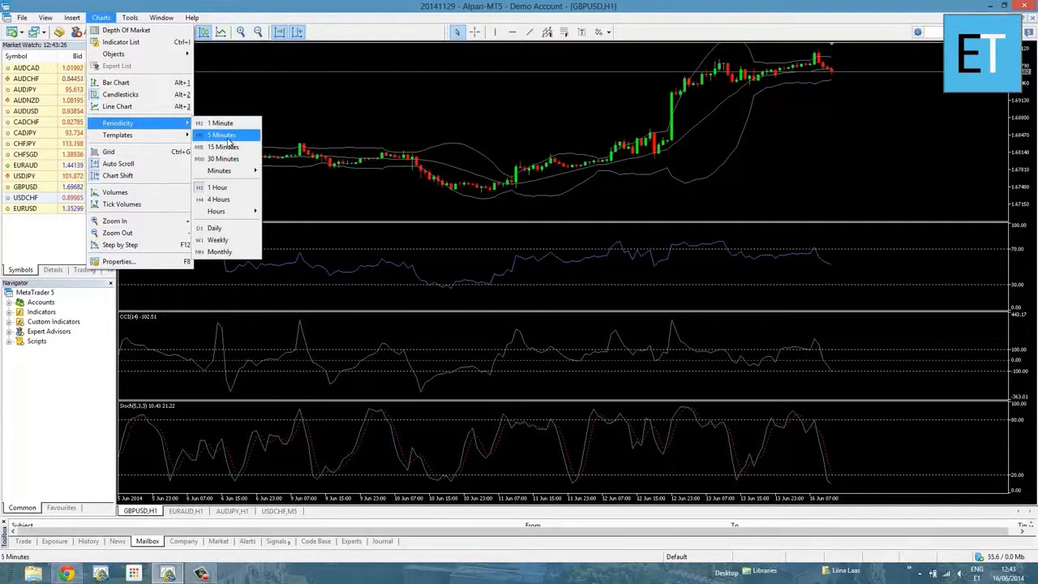
{"action": "left_click", "coordinate": [223, 134]}
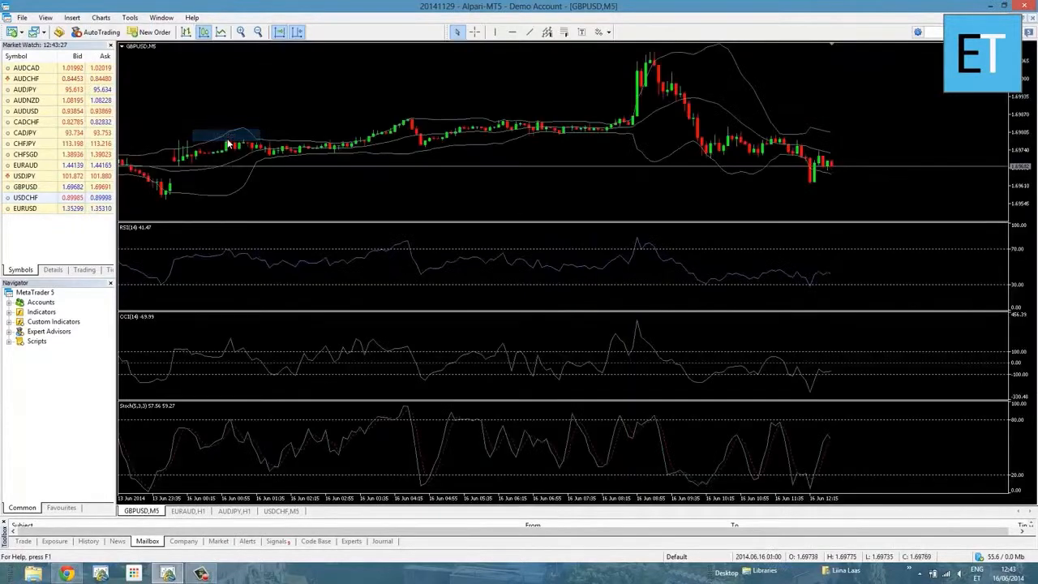
- Set the EURAUD chart's periodicity to 5 minutes
{"action": "left_click", "coordinate": [192, 512]}
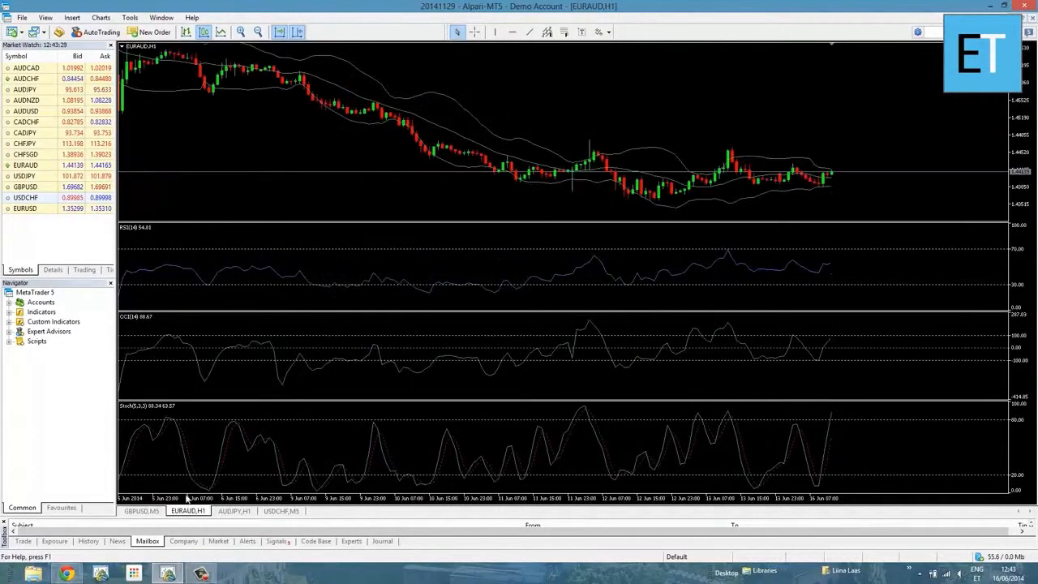
{"action": "left_click", "coordinate": [102, 17]}
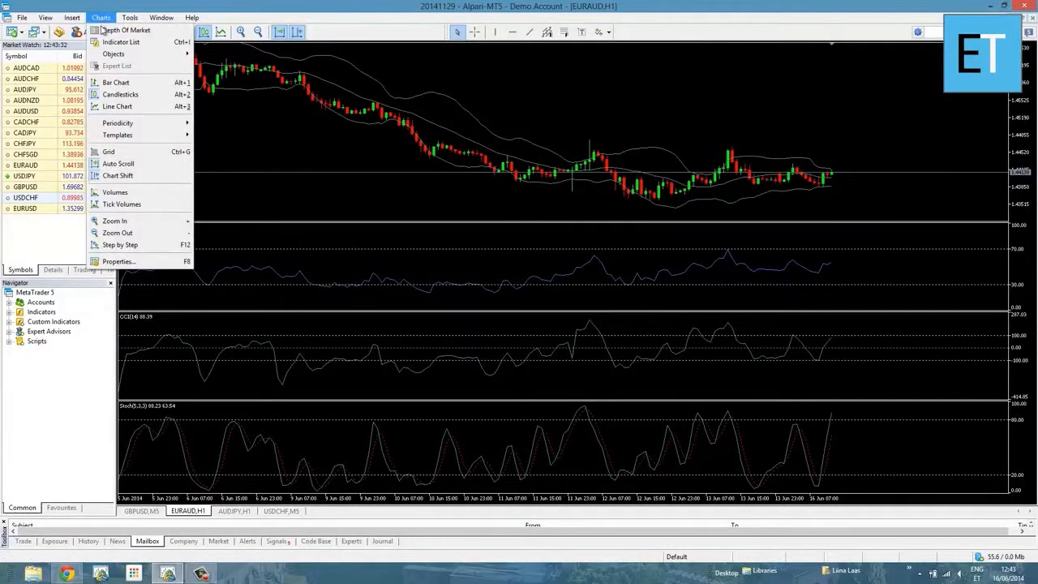
{"action": "mouse_move", "coordinate": [154, 130]}
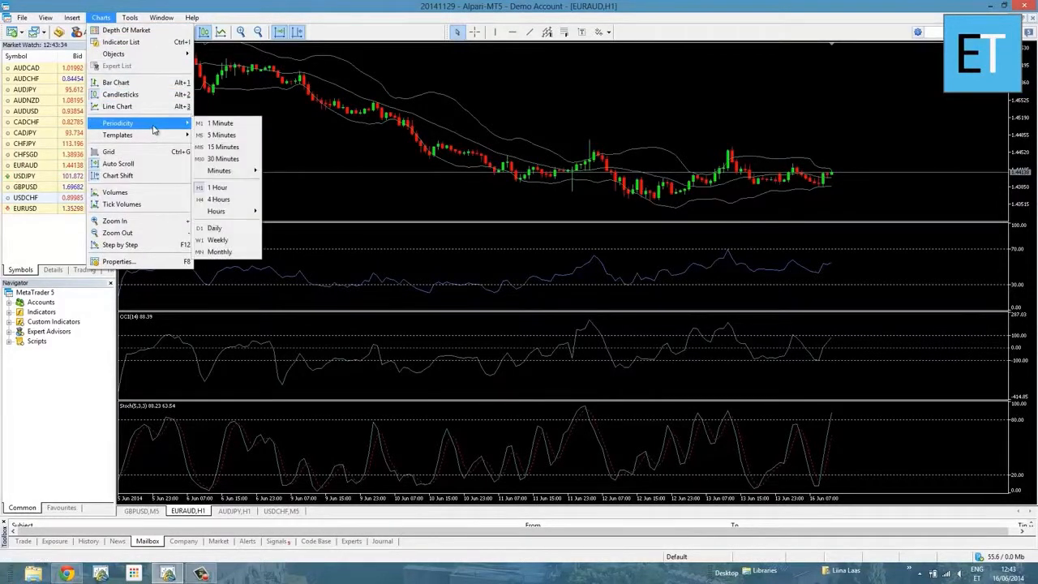
{"action": "left_click", "coordinate": [223, 134]}
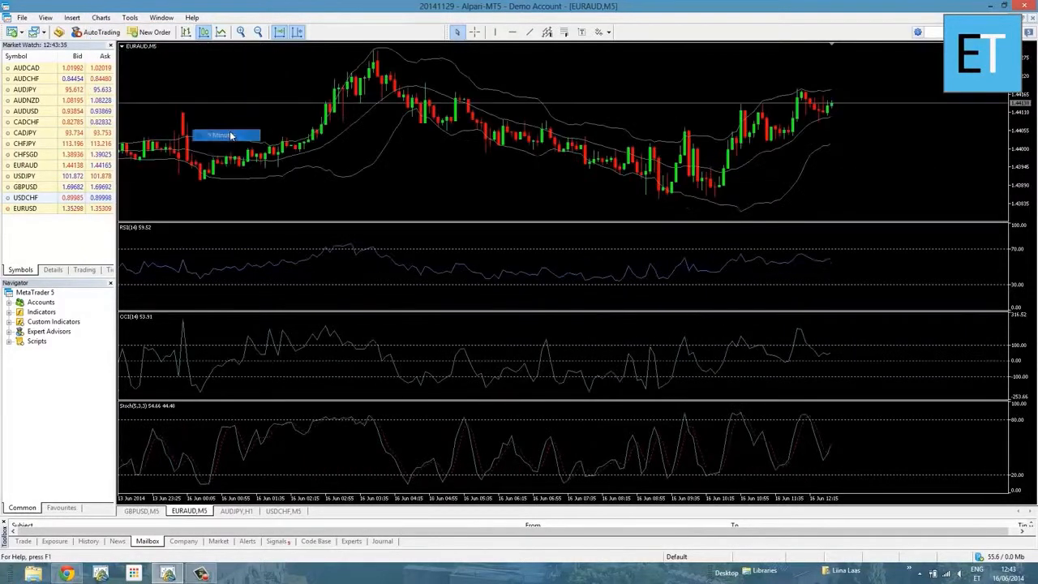
- Set the AUDJPY chart's periodicity to 5 minutes
{"action": "left_click", "coordinate": [240, 512]}
{"action": "left_click", "coordinate": [73, 17]}
{"action": "mouse_move", "coordinate": [100, 17]}
{"action": "mouse_move", "coordinate": [127, 126]}
{"action": "left_click", "coordinate": [236, 134]}
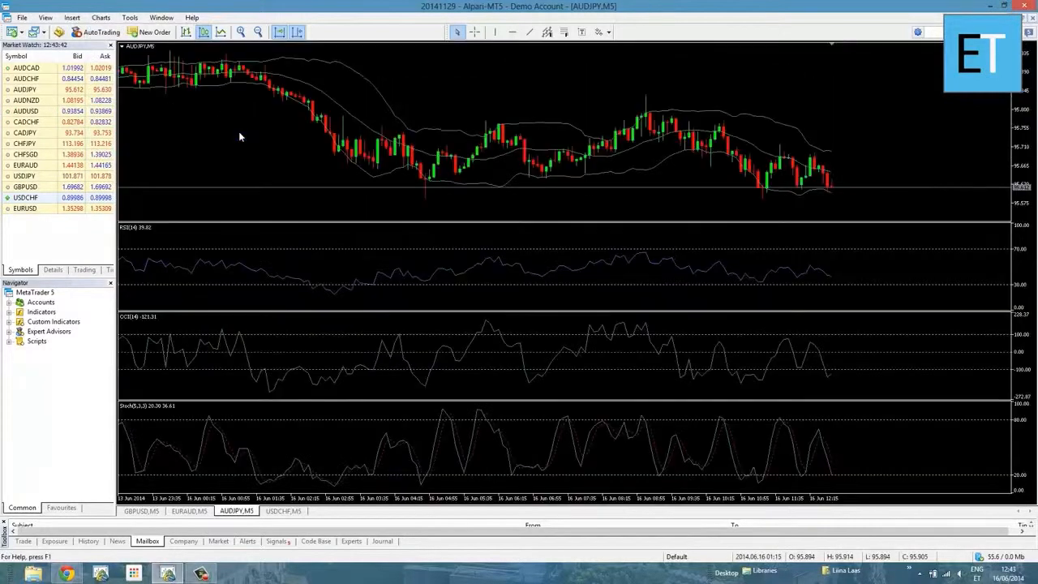